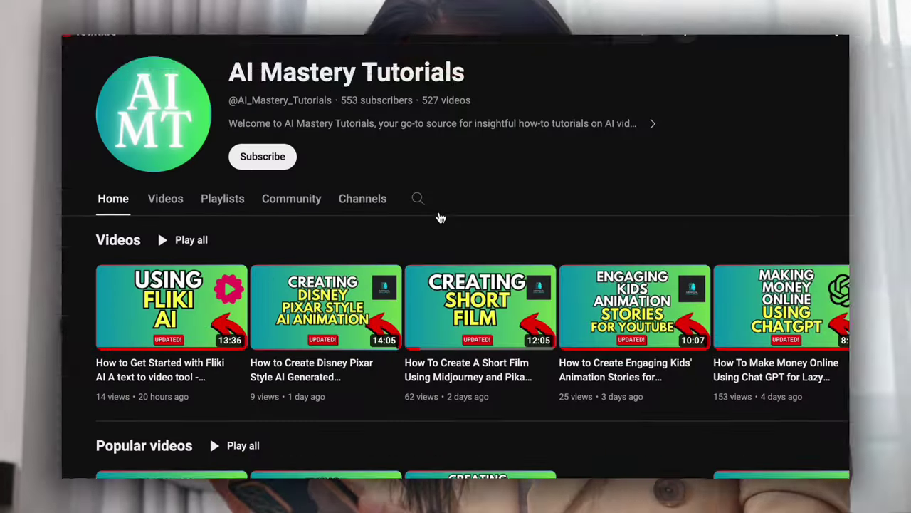
Step: Show the AI Mastery Tutorials channel's Playlists tab and browse down through every tutorial playlist
{"action": "left_click", "coordinate": [222, 198]}
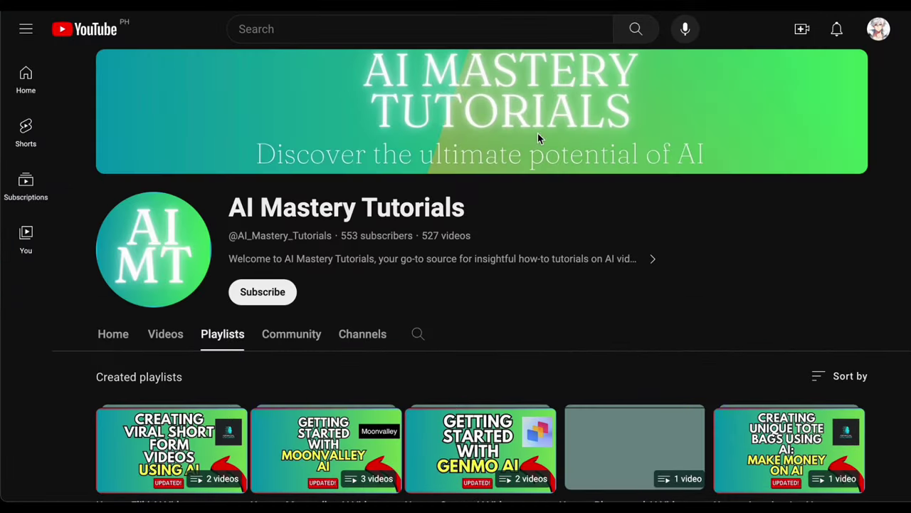
{"action": "scroll", "coordinate": [662, 195], "scroll_direction": "down", "scroll_amount": 4}
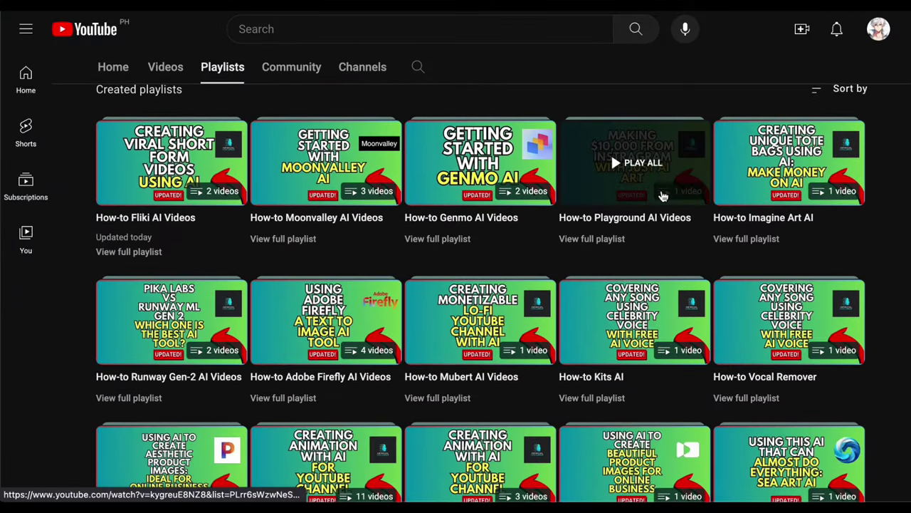
{"action": "scroll", "coordinate": [696, 341], "scroll_direction": "down", "scroll_amount": 5}
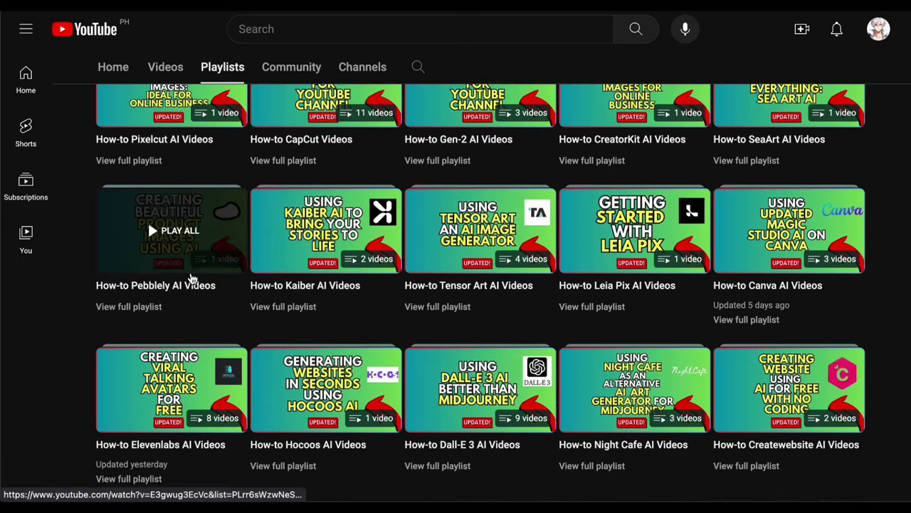
{"action": "scroll", "coordinate": [190, 278], "scroll_direction": "down", "scroll_amount": 2}
{"action": "scroll", "coordinate": [643, 322], "scroll_direction": "down", "scroll_amount": 1}
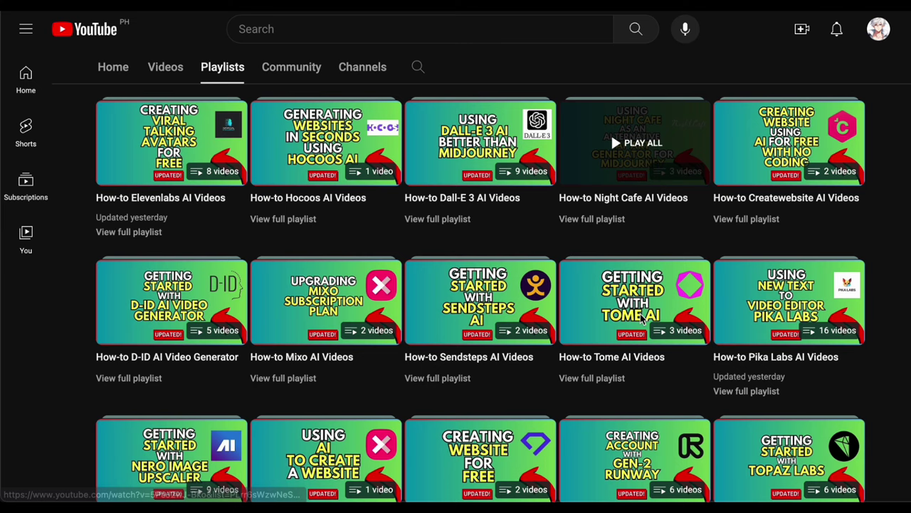
{"action": "scroll", "coordinate": [642, 321], "scroll_direction": "down", "scroll_amount": 1}
{"action": "scroll", "coordinate": [880, 318], "scroll_direction": "down", "scroll_amount": 3}
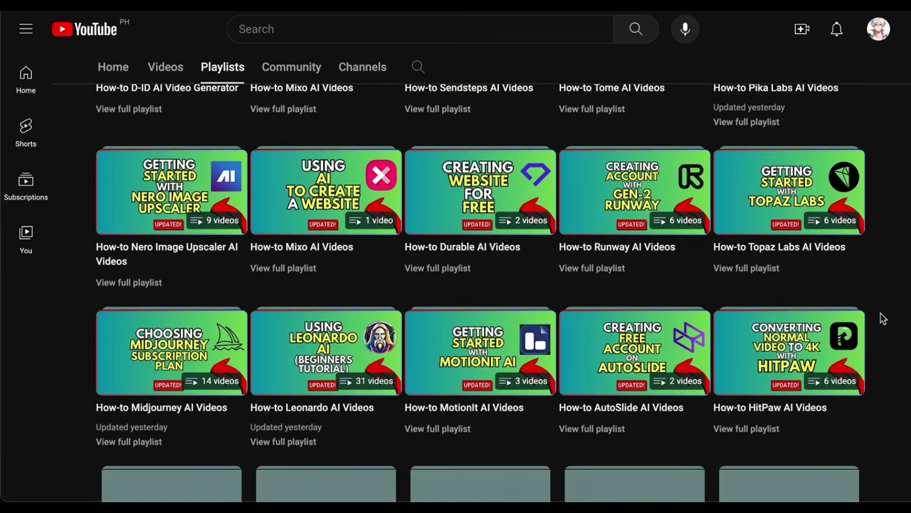
{"action": "scroll", "coordinate": [40, 363], "scroll_direction": "down", "scroll_amount": 1}
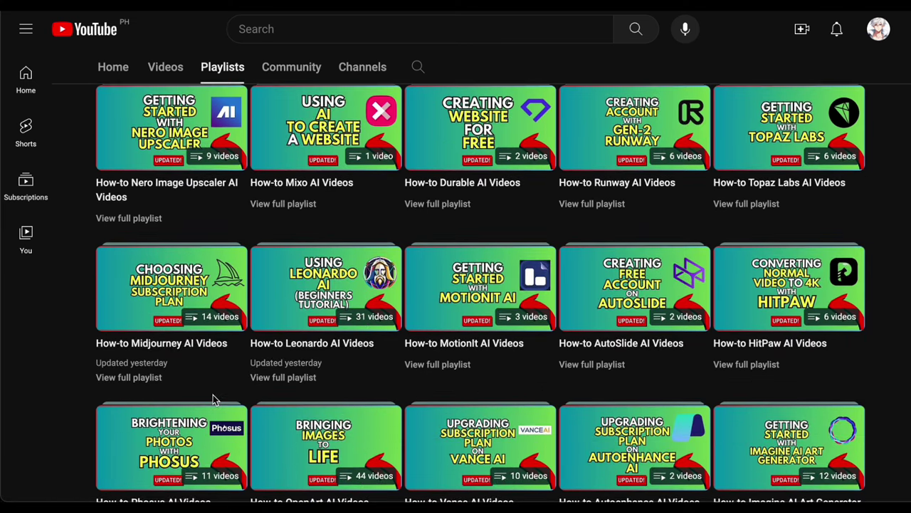
{"action": "scroll", "coordinate": [830, 432], "scroll_direction": "down", "scroll_amount": 1}
{"action": "scroll", "coordinate": [305, 452], "scroll_direction": "down", "scroll_amount": 1}
{"action": "scroll", "coordinate": [41, 383], "scroll_direction": "down", "scroll_amount": 4}
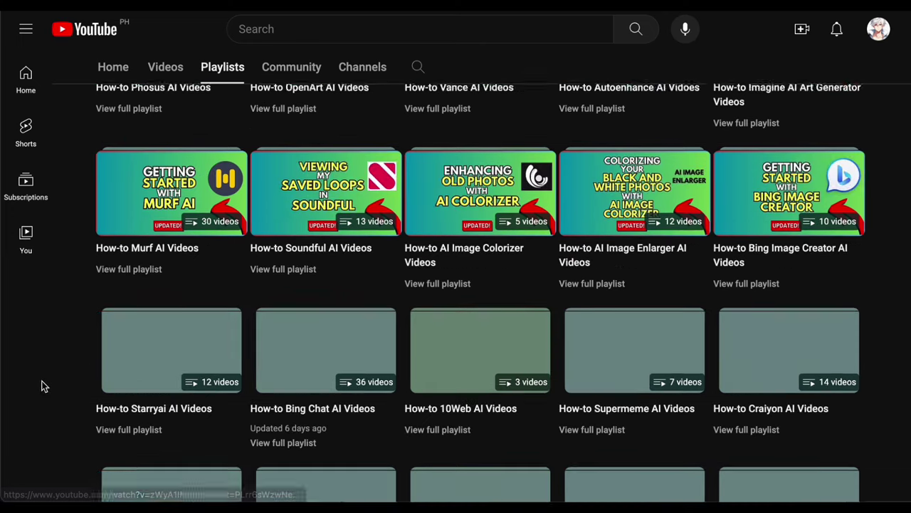
{"action": "scroll", "coordinate": [113, 358], "scroll_direction": "down", "scroll_amount": 1}
{"action": "scroll", "coordinate": [616, 466], "scroll_direction": "down", "scroll_amount": 2}
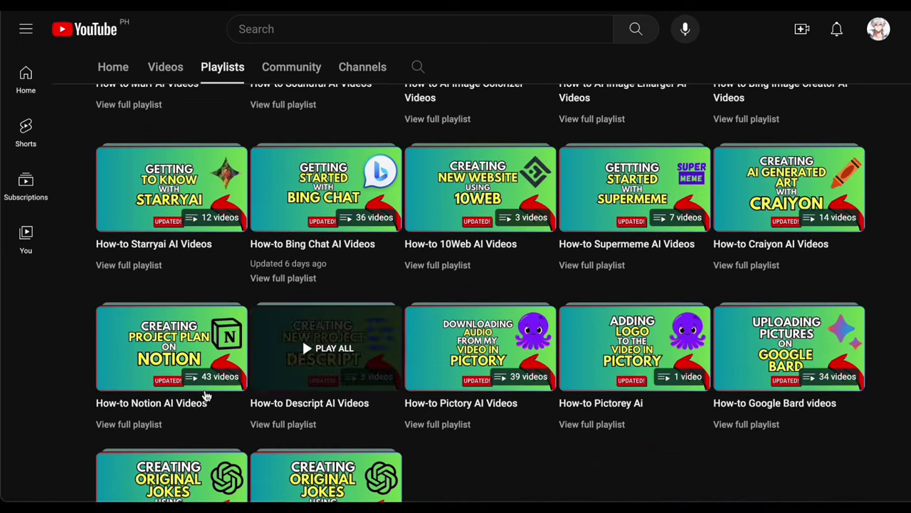
{"action": "scroll", "coordinate": [46, 400], "scroll_direction": "down", "scroll_amount": 2}
{"action": "scroll", "coordinate": [692, 398], "scroll_direction": "up", "scroll_amount": 20}
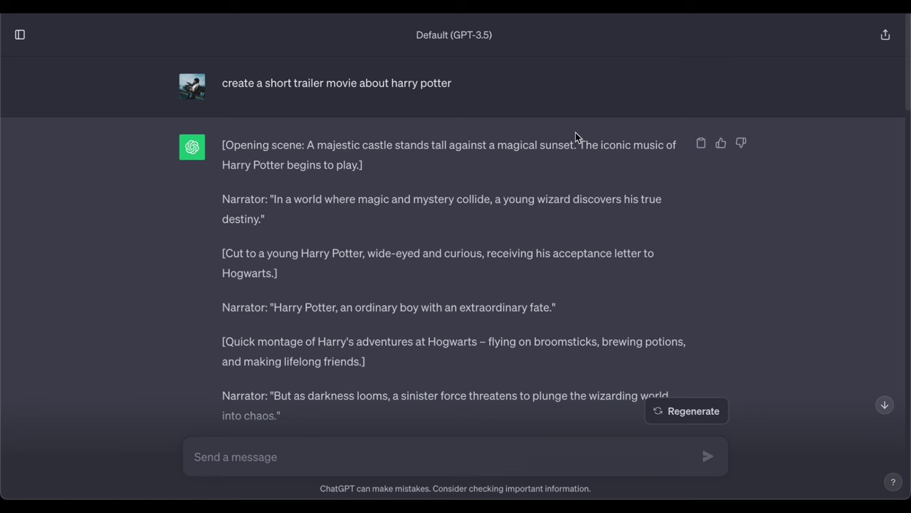
Step: Review the trailer script and highlight the original trailer request text
{"action": "scroll", "coordinate": [577, 137], "scroll_direction": "down", "scroll_amount": 3}
{"action": "scroll", "coordinate": [592, 252], "scroll_direction": "up", "scroll_amount": 3}
{"action": "left_click_drag", "start_coordinate": [221, 84], "coordinate": [505, 88]}
{"action": "left_click", "coordinate": [814, 233]}
Step: Scroll down and select the entire trailer script for copying
{"action": "scroll", "coordinate": [814, 234], "scroll_direction": "down", "scroll_amount": 3}
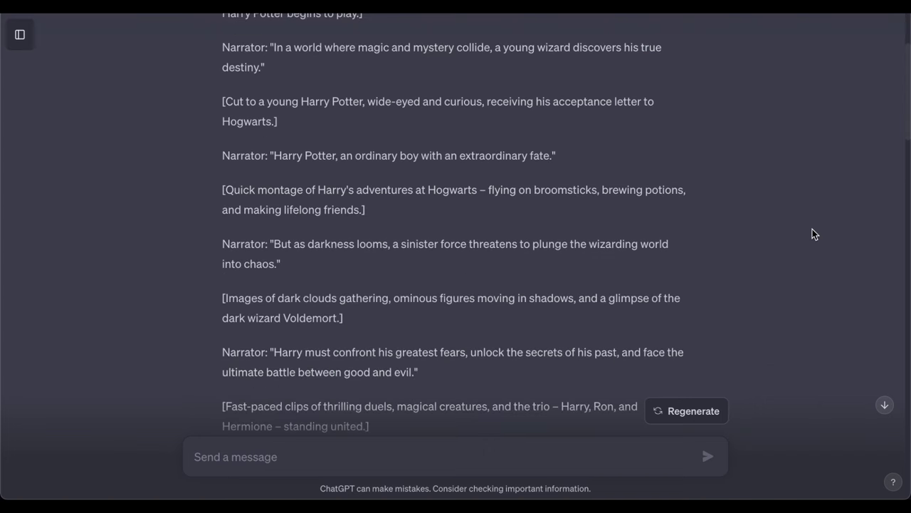
{"action": "scroll", "coordinate": [576, 146], "scroll_direction": "down", "scroll_amount": 1}
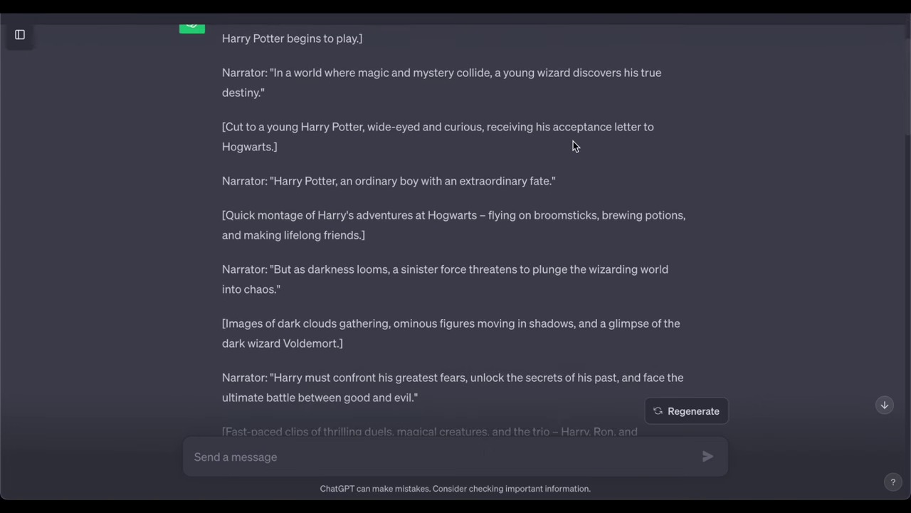
{"action": "scroll", "coordinate": [550, 233], "scroll_direction": "down", "scroll_amount": 12}
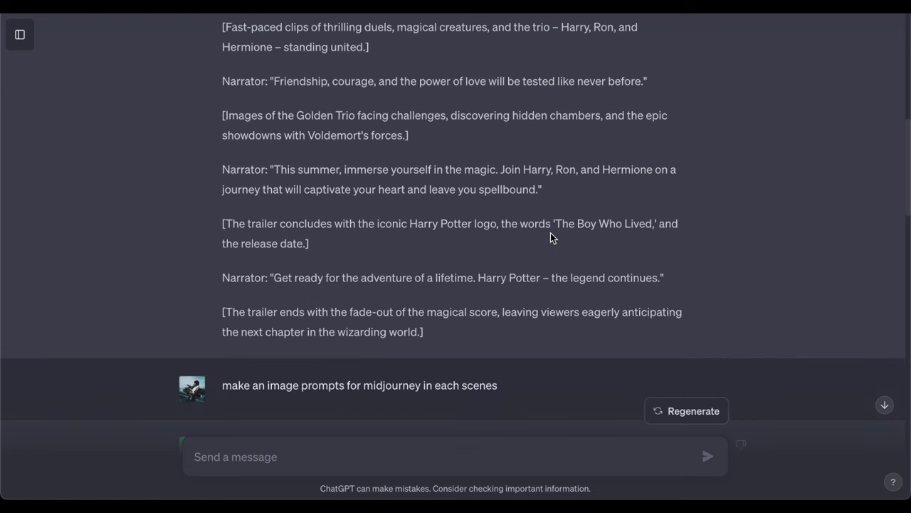
{"action": "scroll", "coordinate": [550, 235], "scroll_direction": "down", "scroll_amount": 4}
{"action": "scroll", "coordinate": [505, 300], "scroll_direction": "down", "scroll_amount": 4}
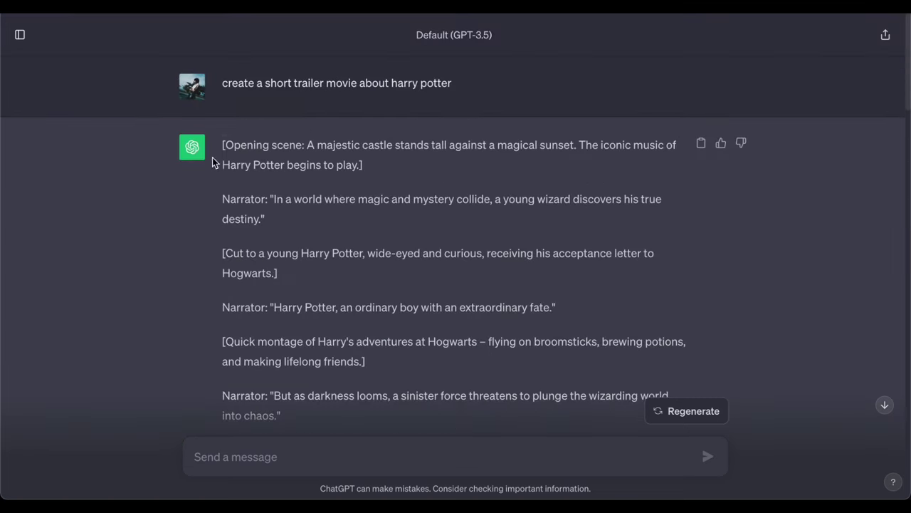
{"action": "left_click_drag", "start_coordinate": [212, 163], "coordinate": [446, 269]}
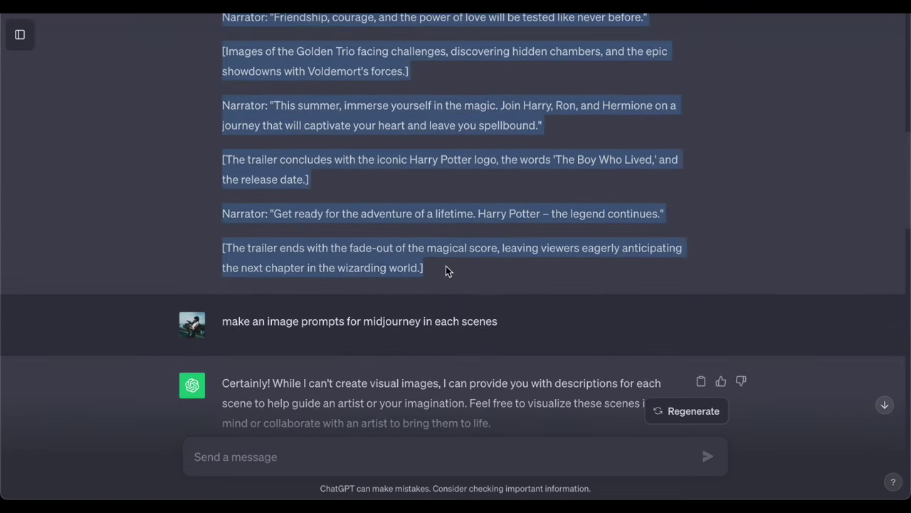
Step: Ask ChatGPT to 'make this a paragragph' with the copied trailer script pasted in
{"action": "left_click", "coordinate": [305, 464]}
{"action": "type", "text": "make this a paragrag"}
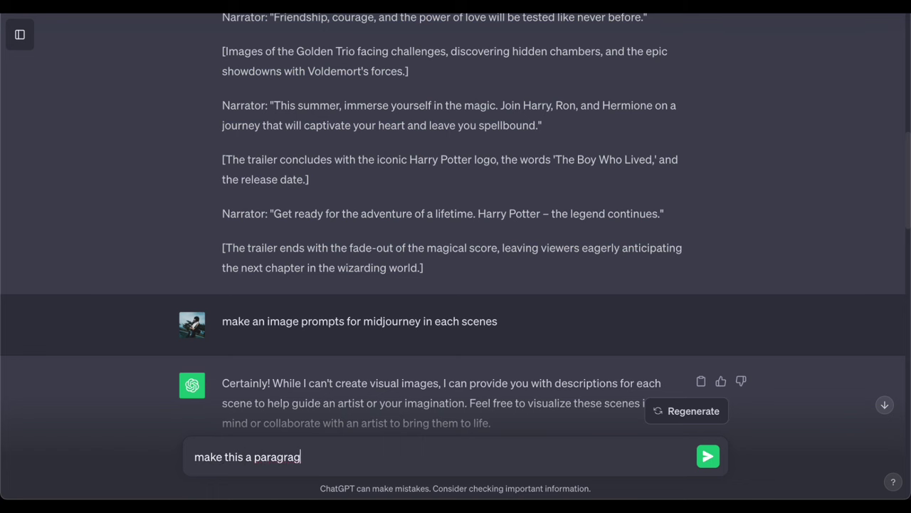
{"action": "type", "text": "ph"}
{"action": "key", "text": "ctrl+v"}
{"action": "key", "text": "Return"}
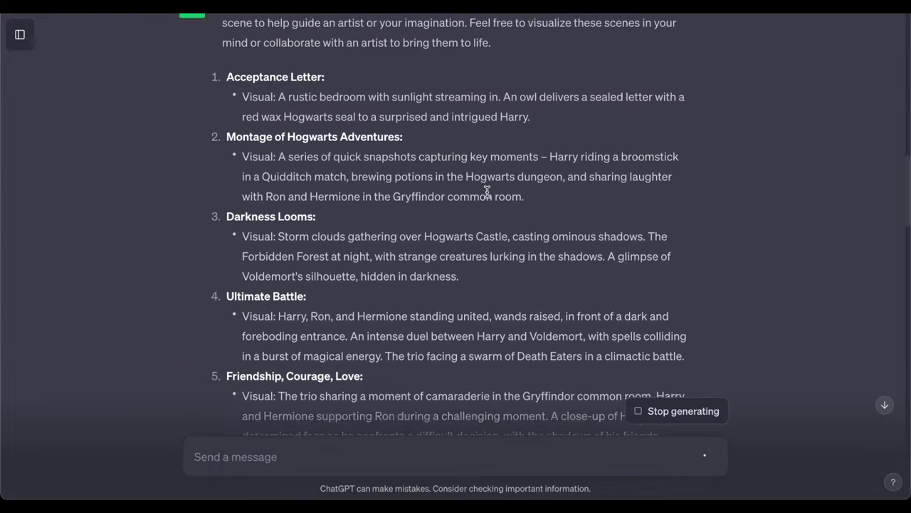
Step: Review the paragraph reply, highlighting the fifth and first scene descriptions
{"action": "left_click_drag", "start_coordinate": [326, 235], "coordinate": [529, 228]}
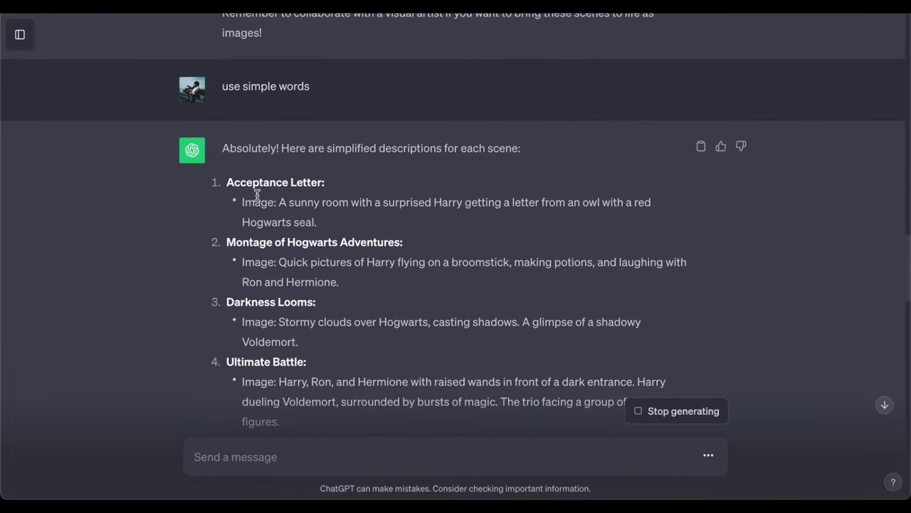
{"action": "left_click_drag", "start_coordinate": [252, 203], "coordinate": [317, 218]}
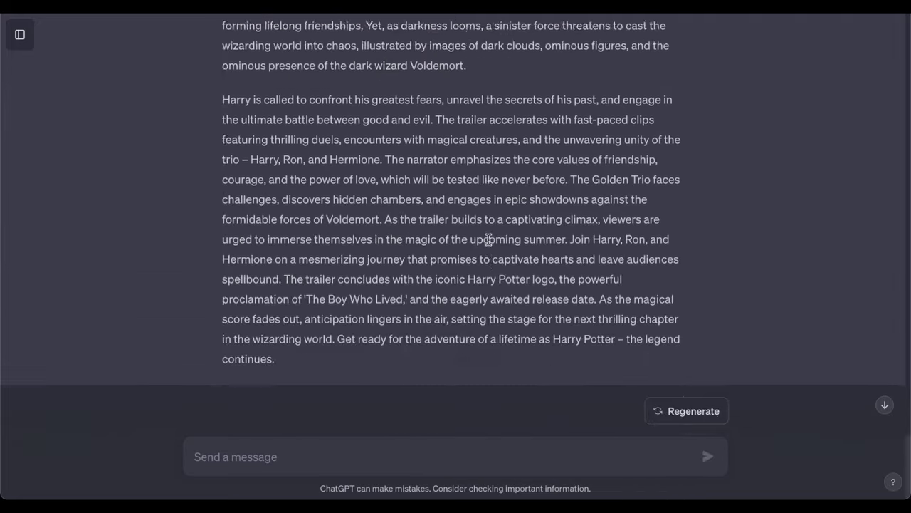
{"action": "scroll", "coordinate": [488, 240], "scroll_direction": "down", "scroll_amount": 1}
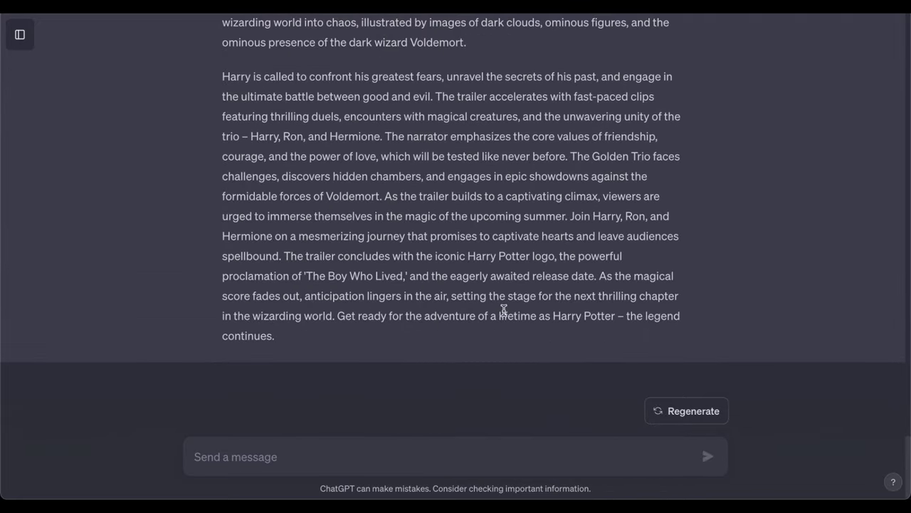
{"action": "scroll", "coordinate": [484, 309], "scroll_direction": "up", "scroll_amount": 5}
{"action": "scroll", "coordinate": [452, 307], "scroll_direction": "up", "scroll_amount": 10}
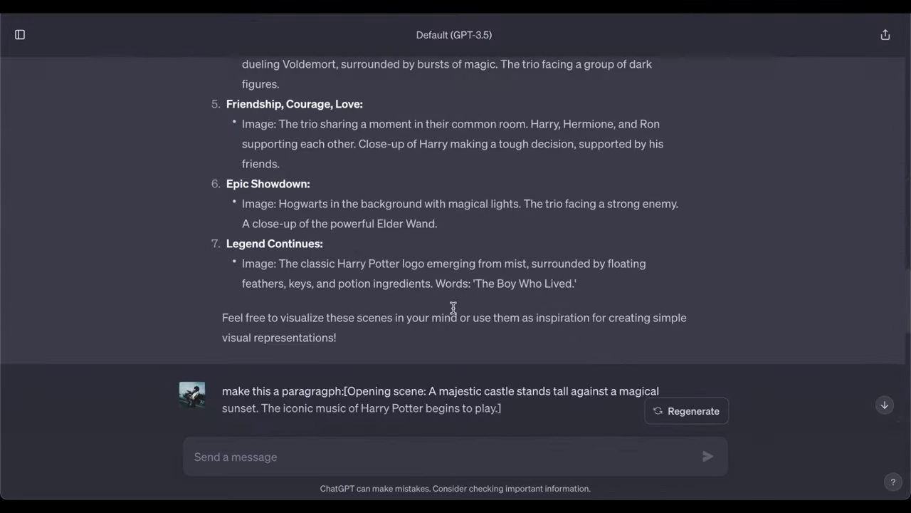
{"action": "scroll", "coordinate": [453, 307], "scroll_direction": "down", "scroll_amount": 15}
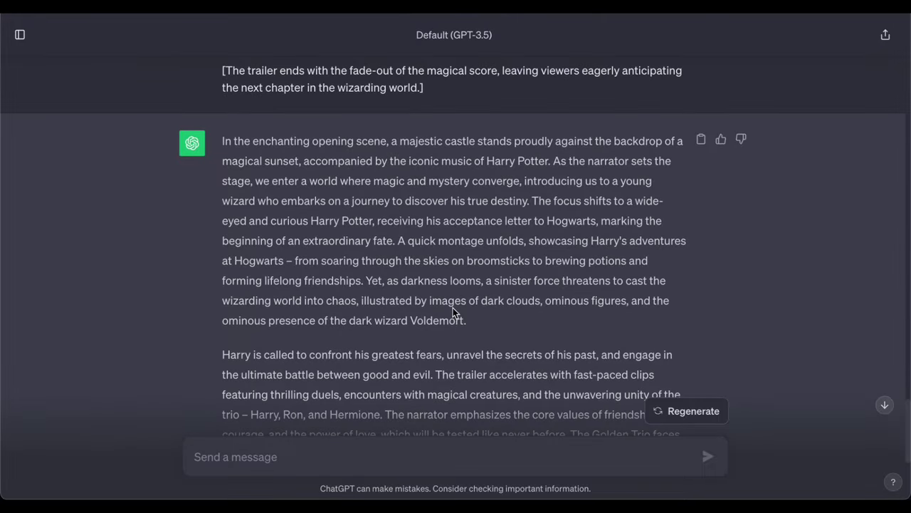
{"action": "scroll", "coordinate": [453, 307], "scroll_direction": "up", "scroll_amount": 4}
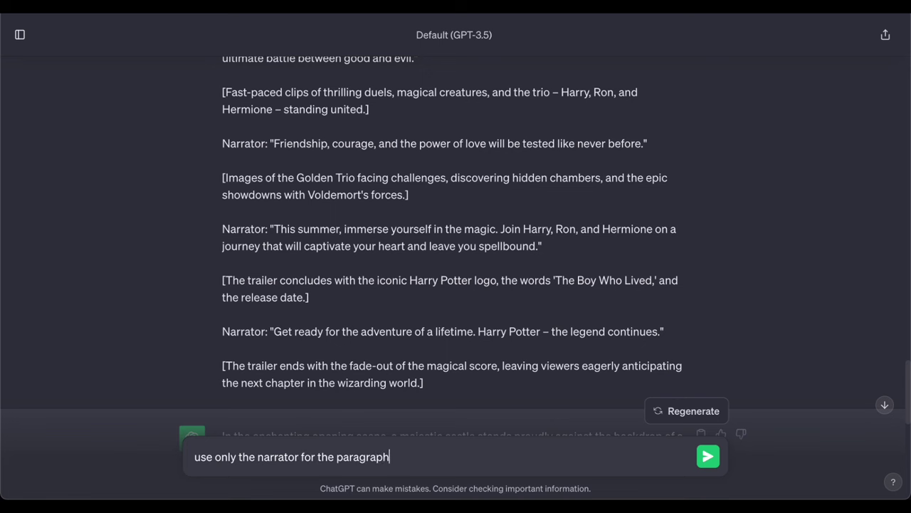
Step: Send 'use only the narrator for the paragraph' and read the narrator-only prose
{"action": "key", "text": "Return"}
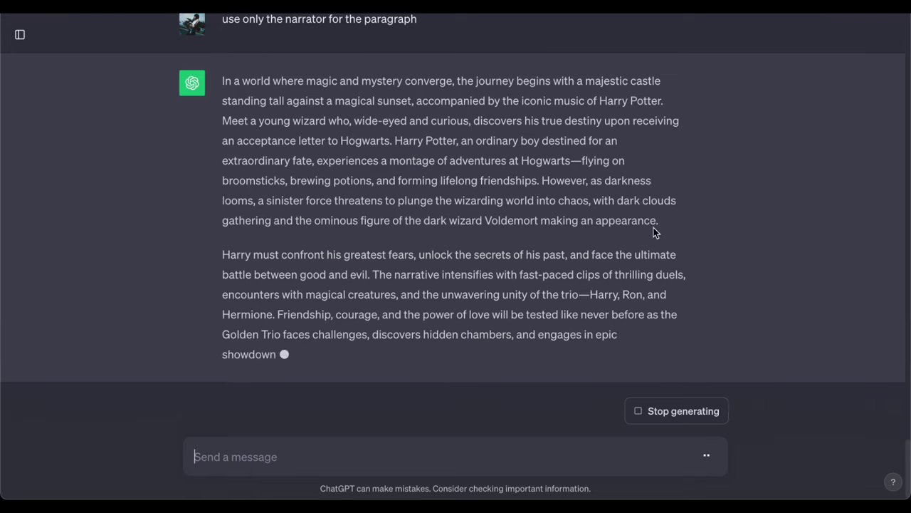
{"action": "scroll", "coordinate": [519, 242], "scroll_direction": "up", "scroll_amount": 2}
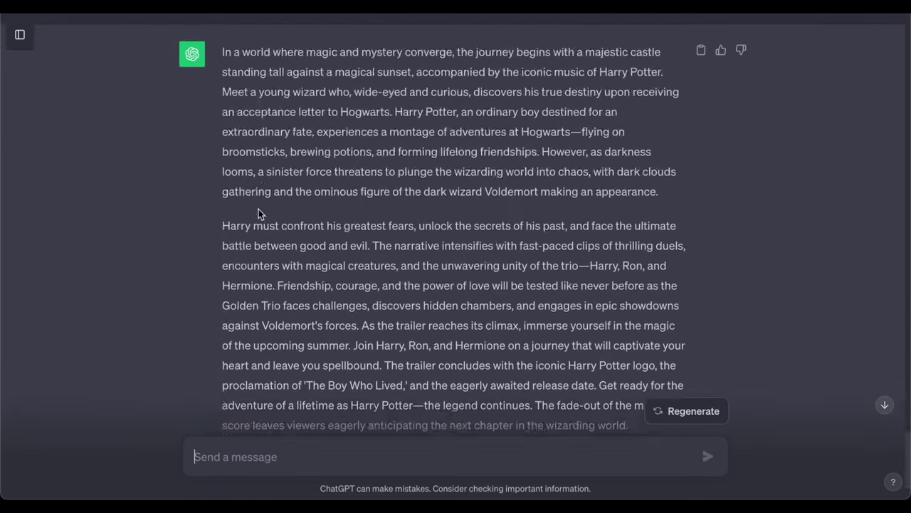
{"action": "scroll", "coordinate": [259, 208], "scroll_direction": "down", "scroll_amount": 2}
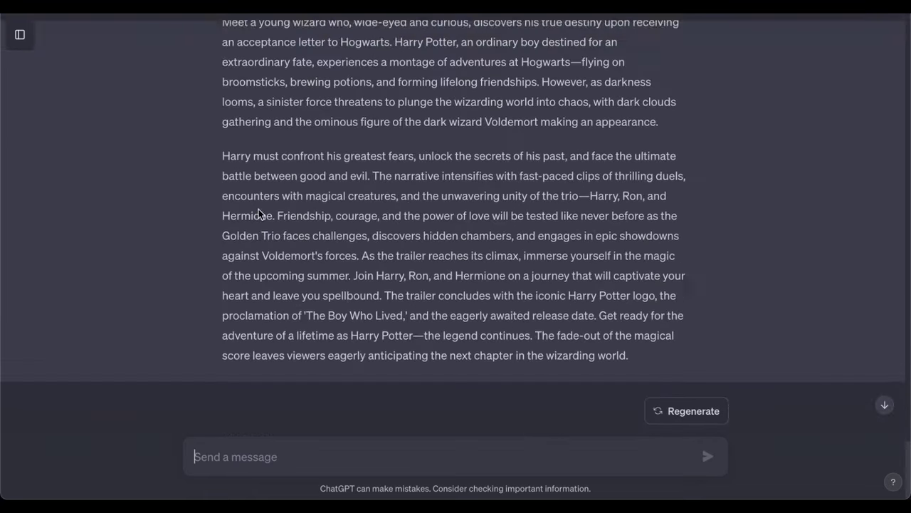
{"action": "scroll", "coordinate": [258, 208], "scroll_direction": "up", "scroll_amount": 4}
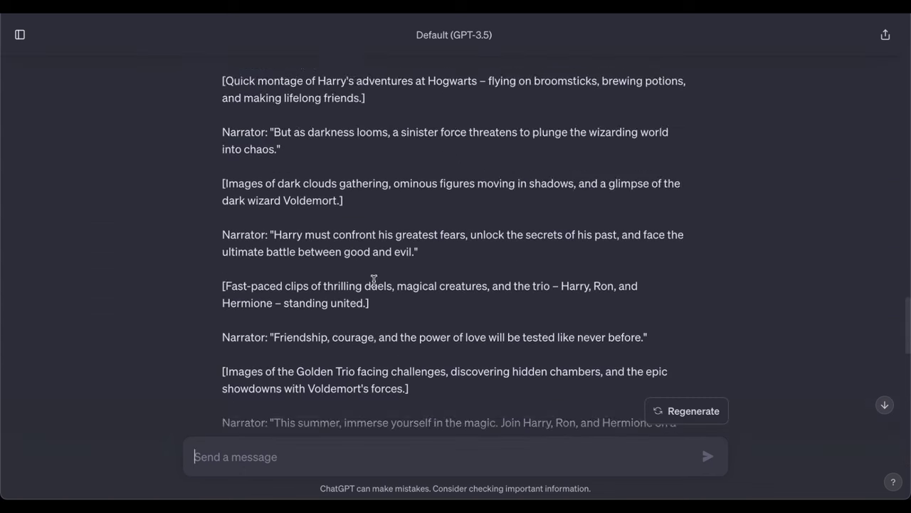
{"action": "scroll", "coordinate": [374, 280], "scroll_direction": "up", "scroll_amount": 3}
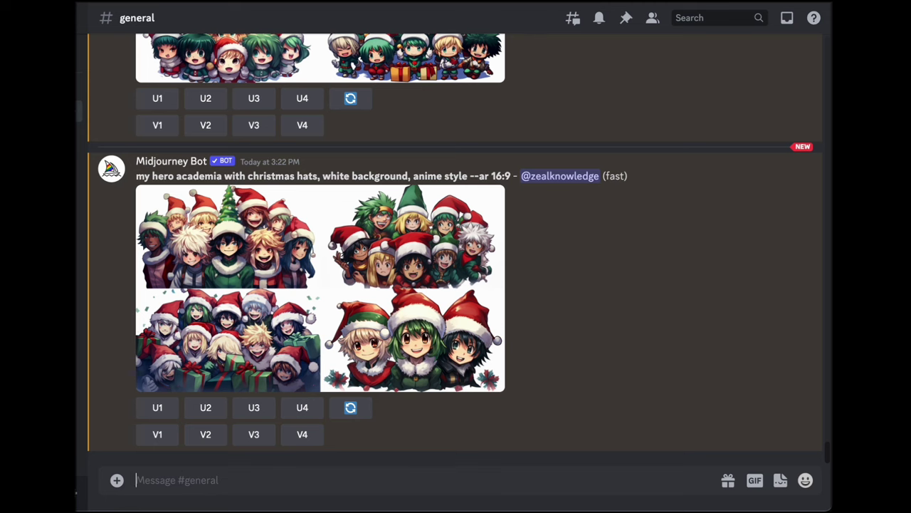
Step: Close the profile popup and scroll to the 'use simple words' scene descriptions
{"action": "left_click", "coordinate": [268, 7]}
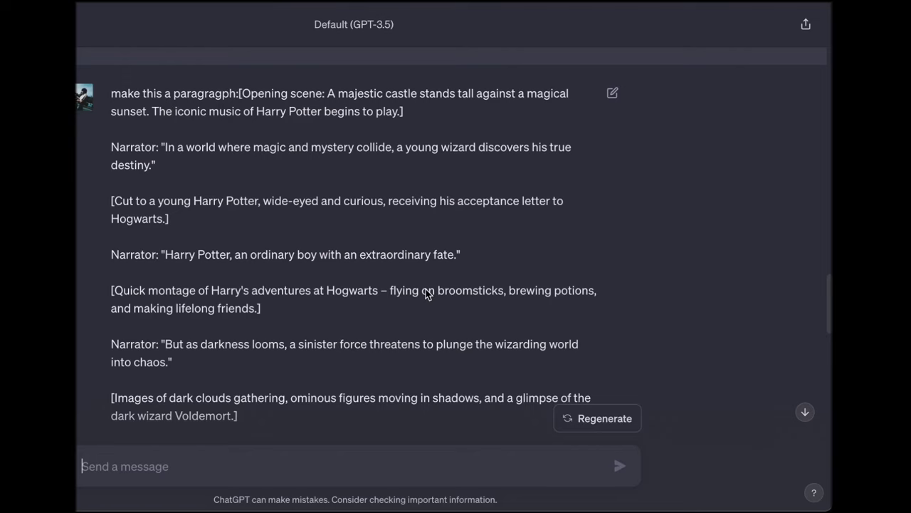
{"action": "scroll", "coordinate": [322, 313], "scroll_direction": "down", "scroll_amount": 15}
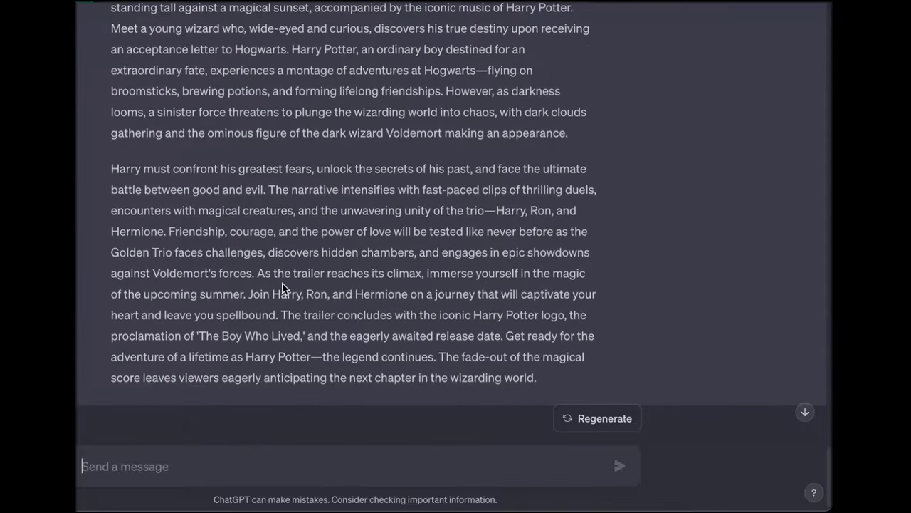
{"action": "scroll", "coordinate": [282, 284], "scroll_direction": "up", "scroll_amount": 10}
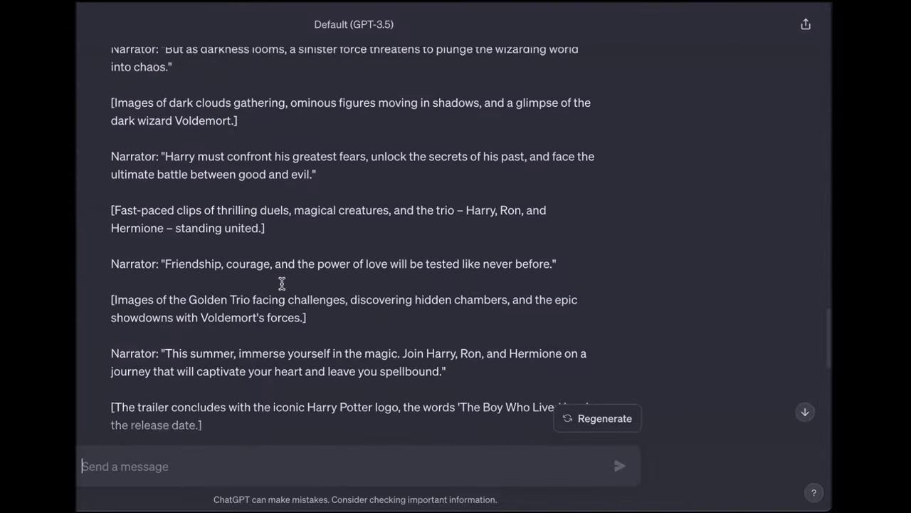
{"action": "scroll", "coordinate": [281, 285], "scroll_direction": "up", "scroll_amount": 3}
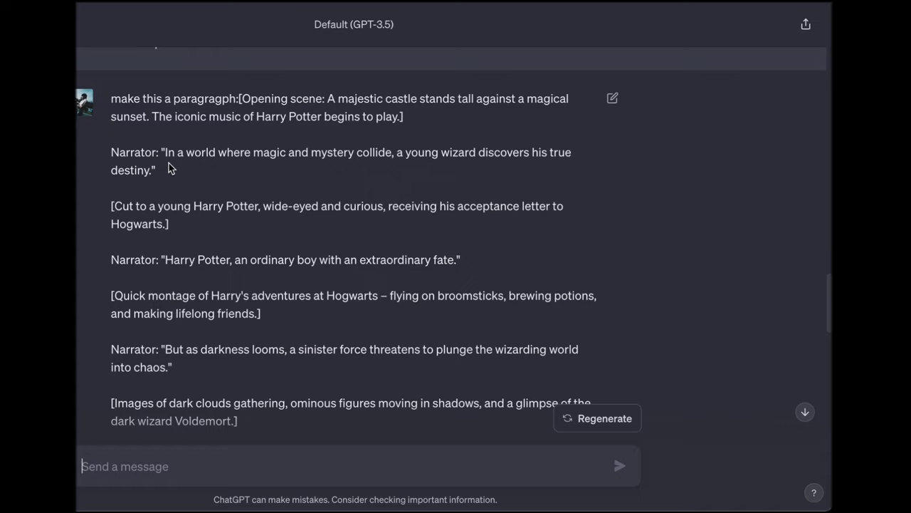
{"action": "scroll", "coordinate": [171, 168], "scroll_direction": "down", "scroll_amount": 15}
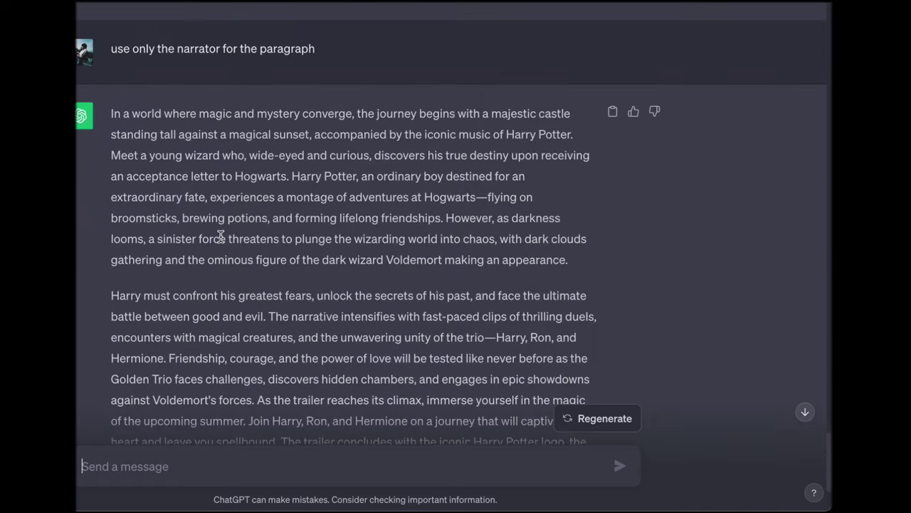
{"action": "scroll", "coordinate": [221, 236], "scroll_direction": "down", "scroll_amount": 10}
{"action": "scroll", "coordinate": [221, 237], "scroll_direction": "up", "scroll_amount": 2}
{"action": "scroll", "coordinate": [220, 237], "scroll_direction": "down", "scroll_amount": 2}
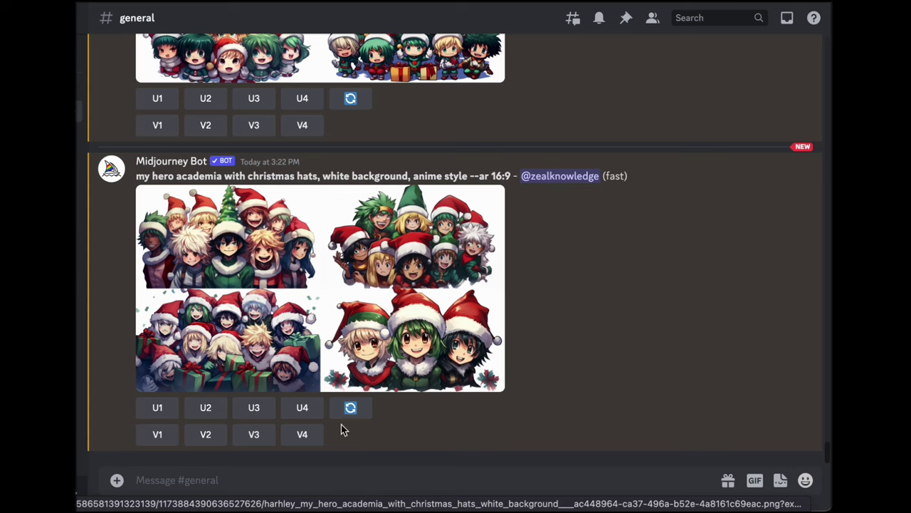
Step: Submit the sunny room scene as a Midjourney /imagine prompt
{"action": "type", "text": "/"}
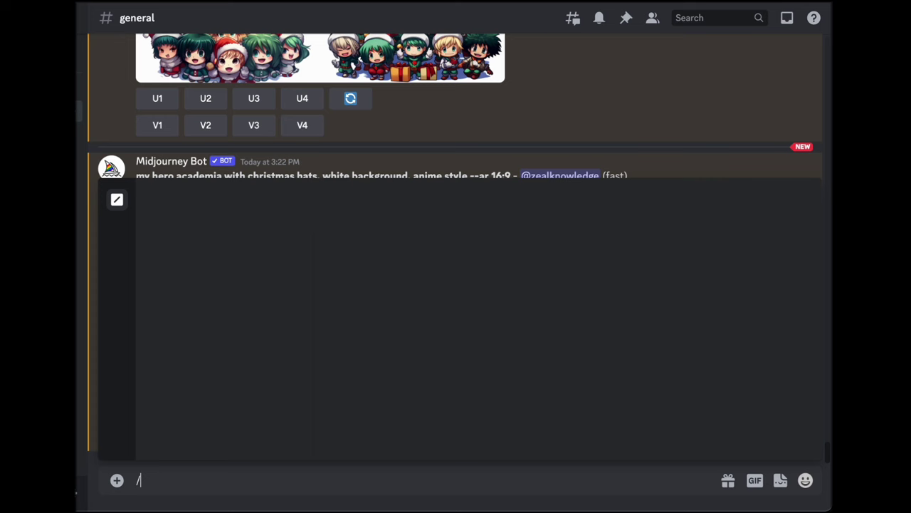
{"action": "left_click", "coordinate": [210, 226]}
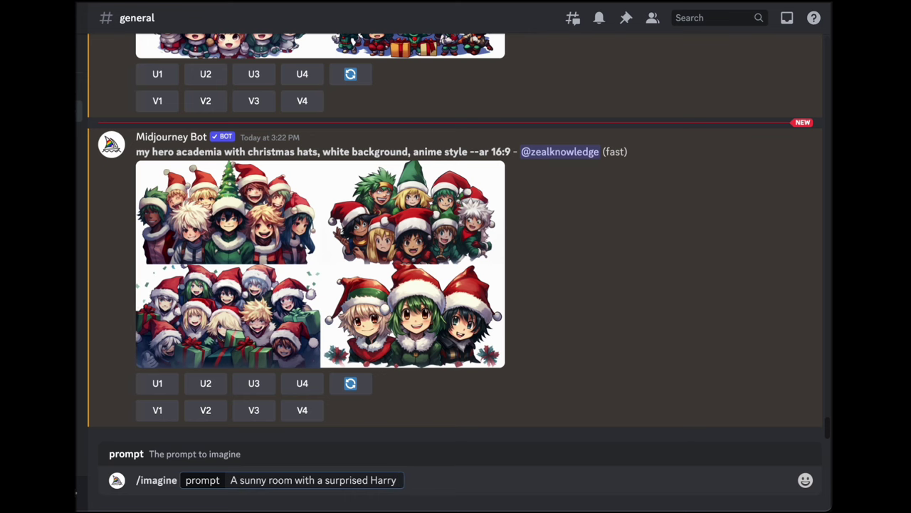
{"action": "key", "text": "Return"}
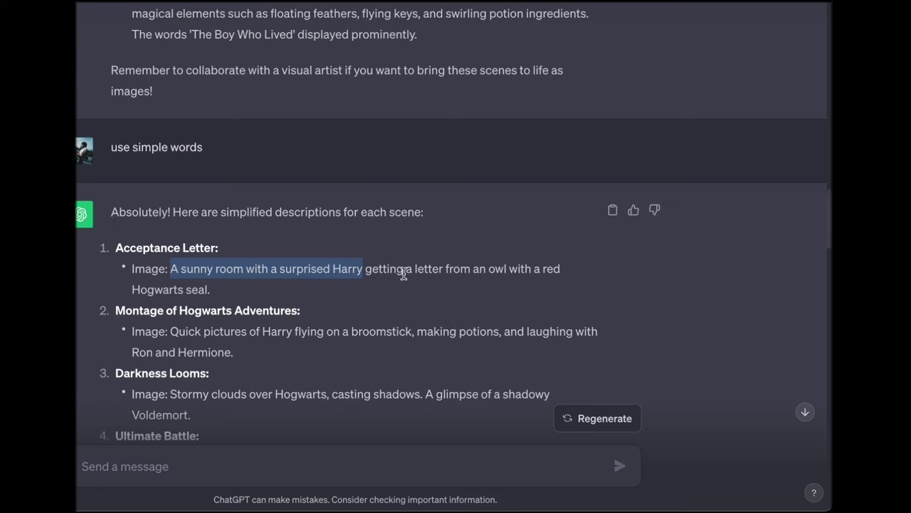
Step: Generate the owl letter description with ', hyper realistic --ar 16:9' appended
{"action": "left_click_drag", "start_coordinate": [406, 269], "coordinate": [208, 289]}
{"action": "key", "text": "ctrl+c"}
{"action": "key", "text": "alt+Tab"}
{"action": "type", "text": "/"}
{"action": "key", "text": "Return"}
{"action": "key", "text": "ctrl+v"}
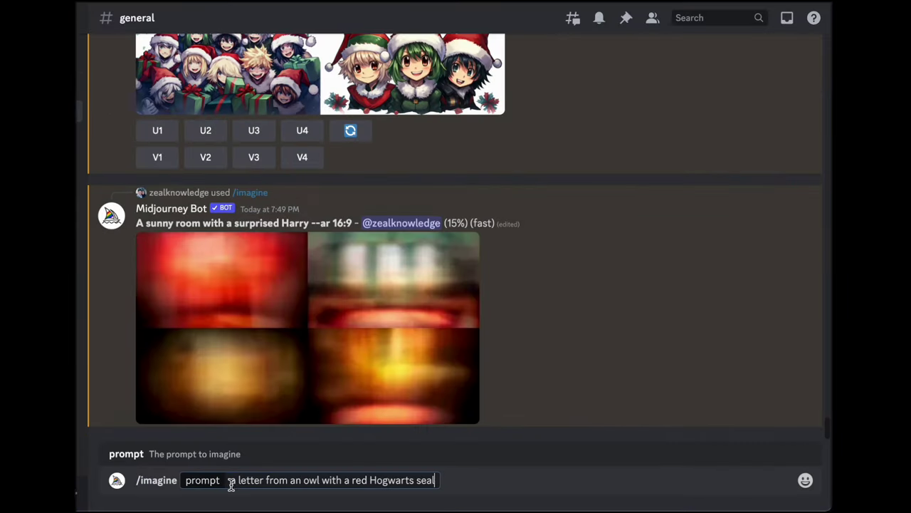
{"action": "type", "text": ", hyper realistic --"}
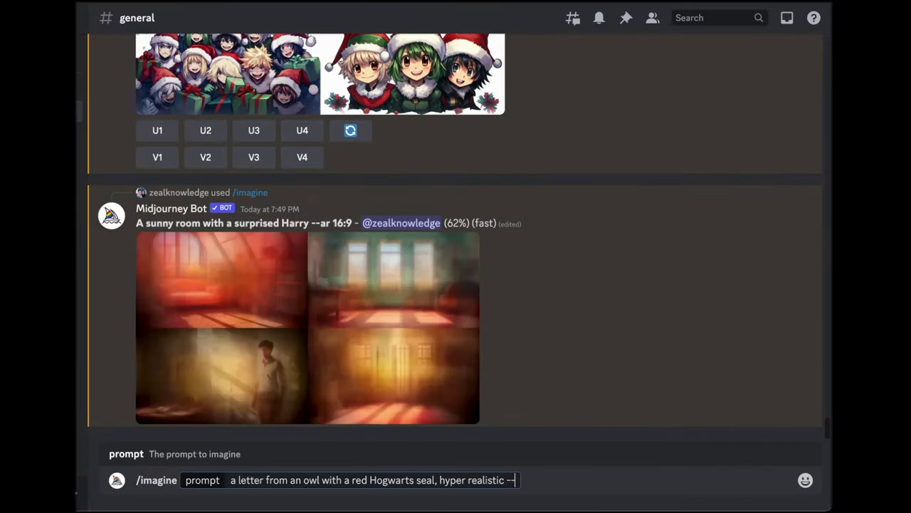
{"action": "type", "text": "ar 16:9"}
{"action": "key", "text": "Return"}
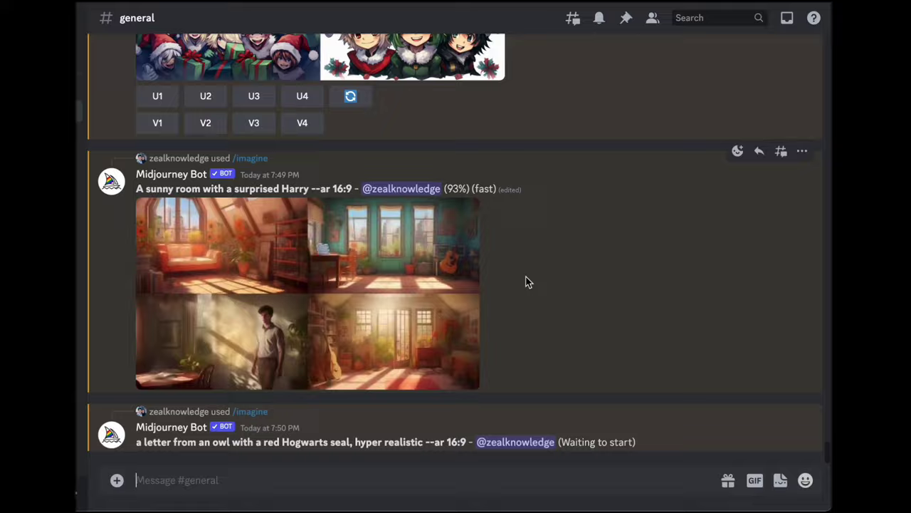
Step: Copy the Harry flying on a broomstick description and submit a first broomstick prompt
{"action": "key", "text": "alt+Tab"}
{"action": "scroll", "coordinate": [352, 292], "scroll_direction": "down", "scroll_amount": 1}
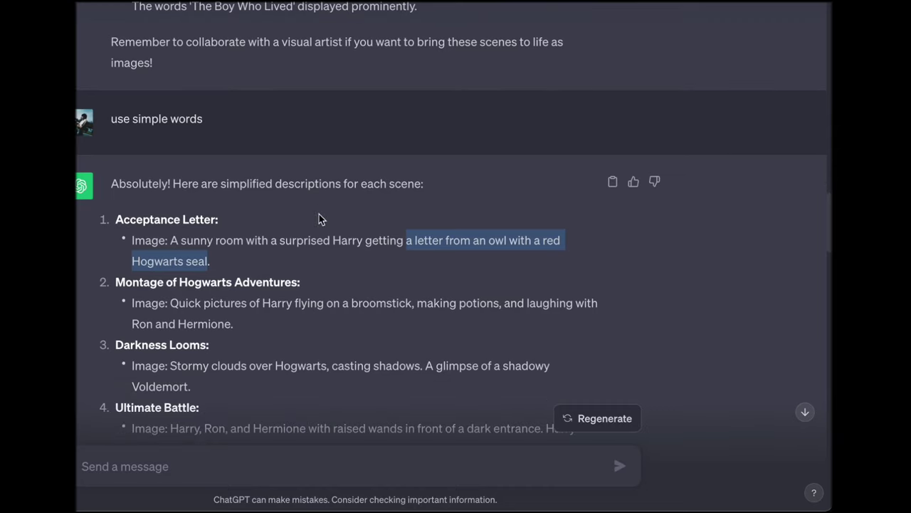
{"action": "scroll", "coordinate": [319, 213], "scroll_direction": "up", "scroll_amount": 15}
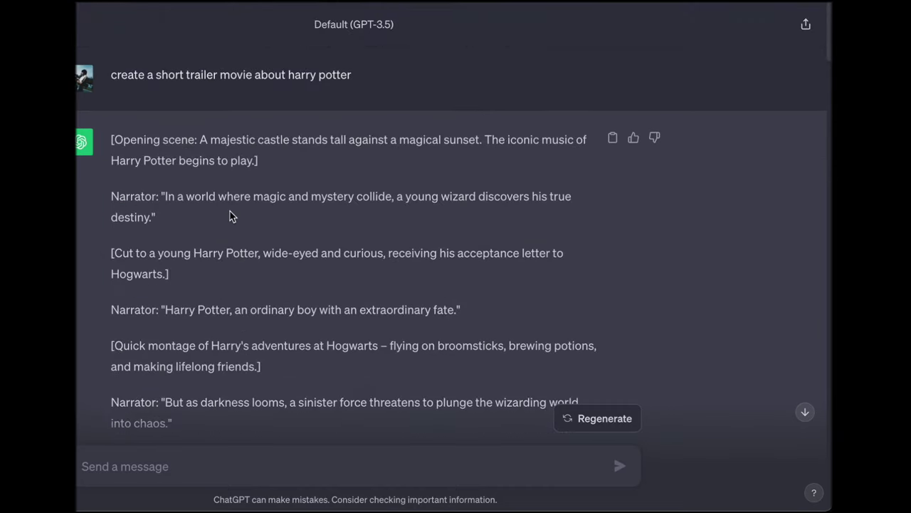
{"action": "scroll", "coordinate": [218, 236], "scroll_direction": "down", "scroll_amount": 20}
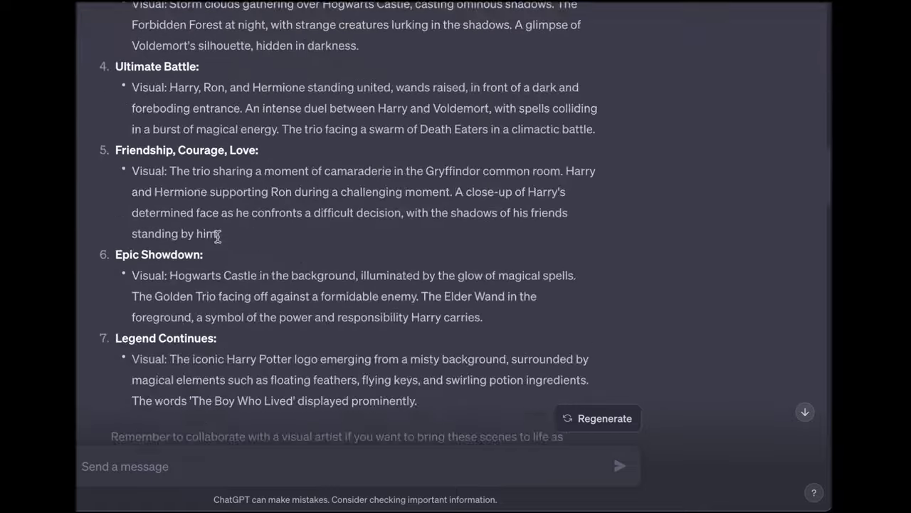
{"action": "left_click_drag", "start_coordinate": [263, 118], "coordinate": [412, 118]}
{"action": "key", "text": "alt+Tab"}
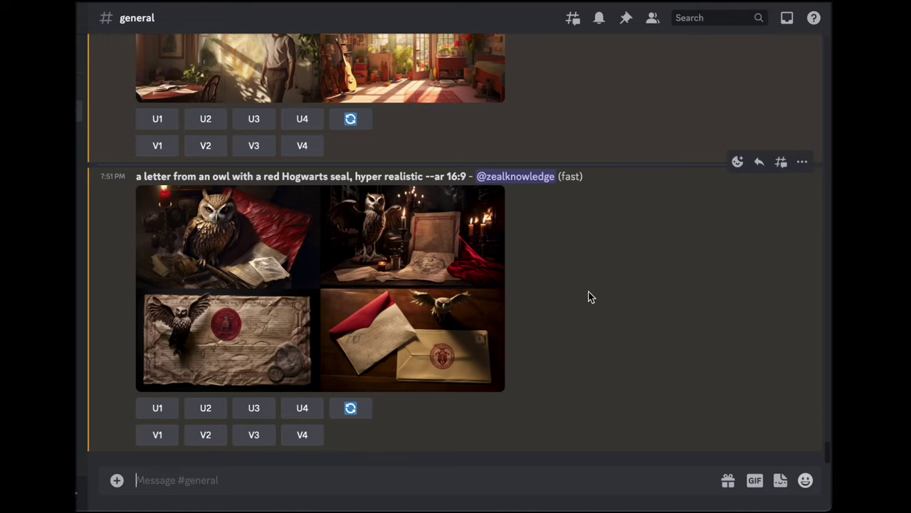
{"action": "scroll", "coordinate": [594, 289], "scroll_direction": "up", "scroll_amount": 5}
{"action": "type", "text": "/imagine"}
{"action": "key", "text": "Tab"}
{"action": "type", "text": "harry"}
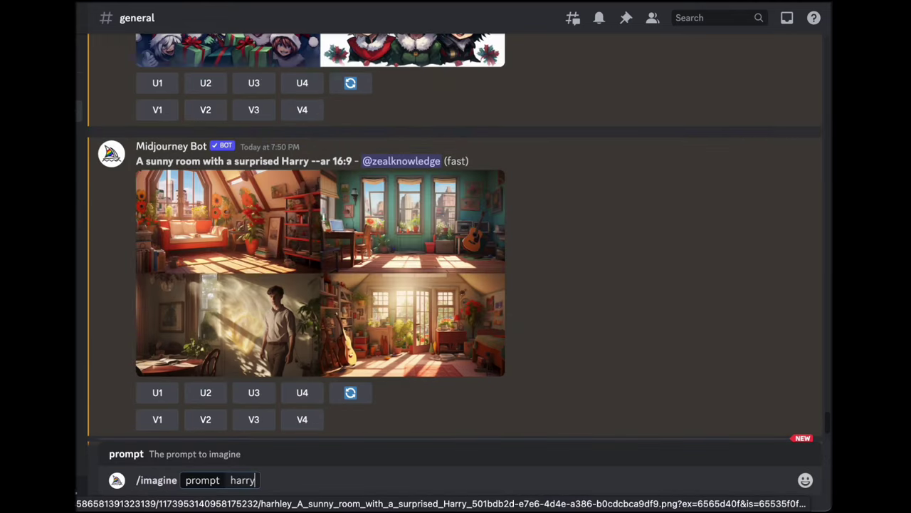
{"action": "type", "text": "ck, hyper realisti"}
{"action": "key", "text": "Return"}
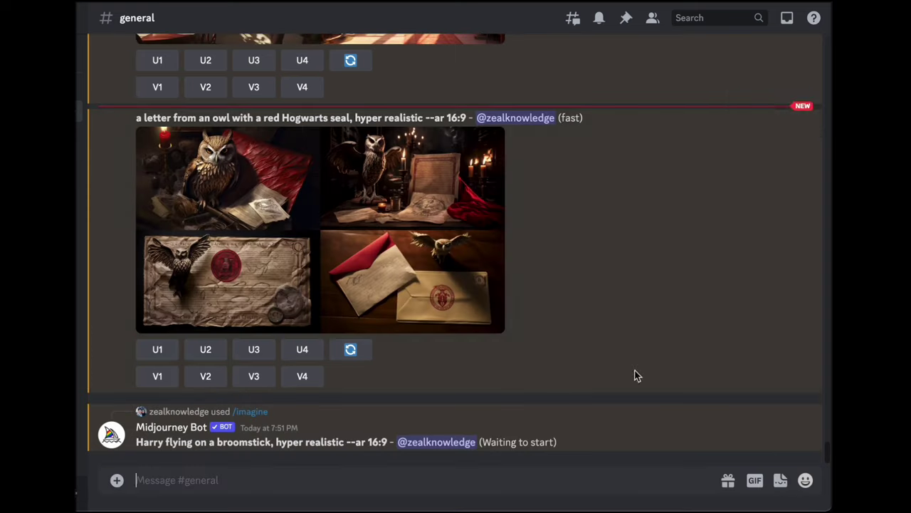
Step: Resubmit as 'Harry potter flying on a broomstick, hyper realistic --ar 16:9'
{"action": "type", "text": "/imagine"}
{"action": "key", "text": "Tab"}
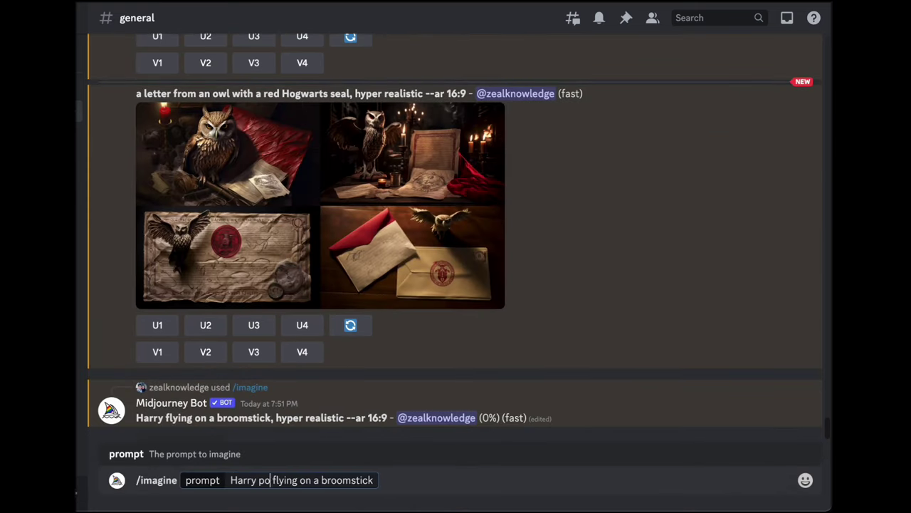
{"action": "type", "text": "tter"}
{"action": "key", "text": "End"}
{"action": "type", "text": ", hyper realistic --ar 16:9"}
{"action": "key", "text": "Return"}
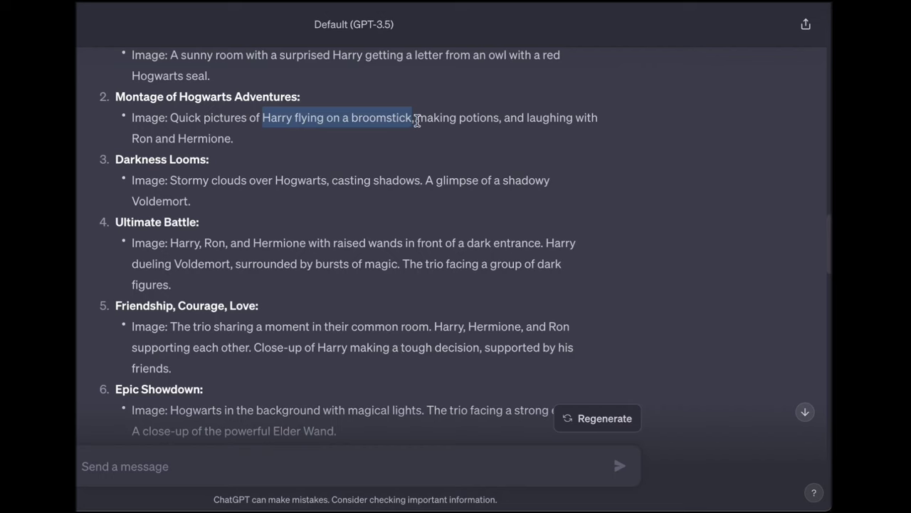
{"action": "left_click_drag", "start_coordinate": [417, 118], "coordinate": [501, 118]}
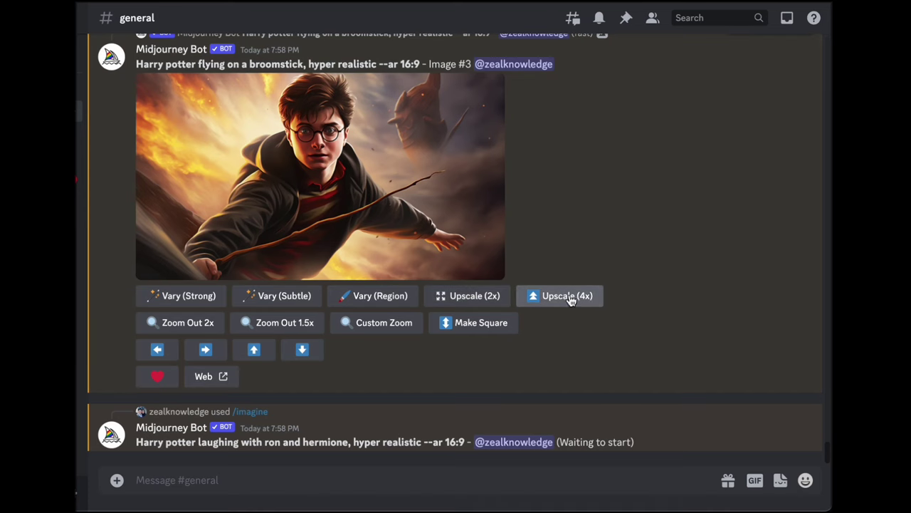
Step: Upscale broomstick Image #3 to 2x
{"action": "left_click", "coordinate": [462, 296]}
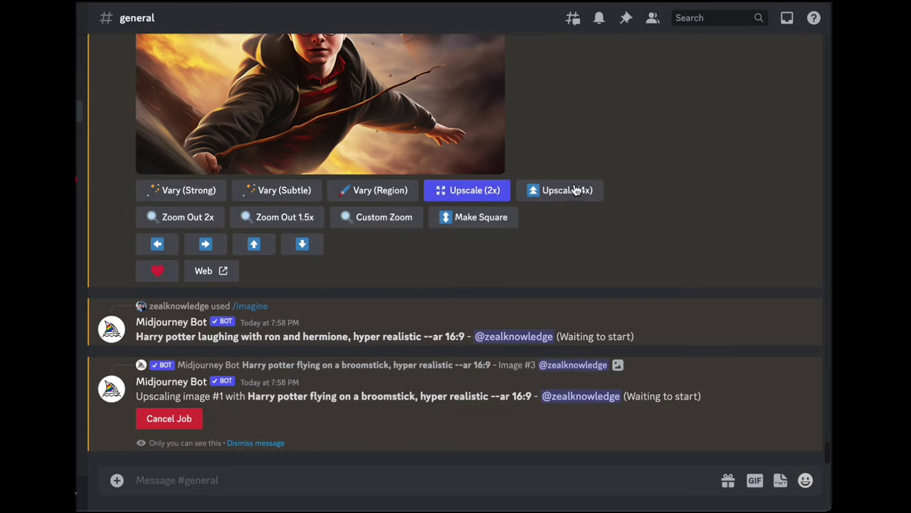
{"action": "scroll", "coordinate": [576, 189], "scroll_direction": "up", "scroll_amount": 10}
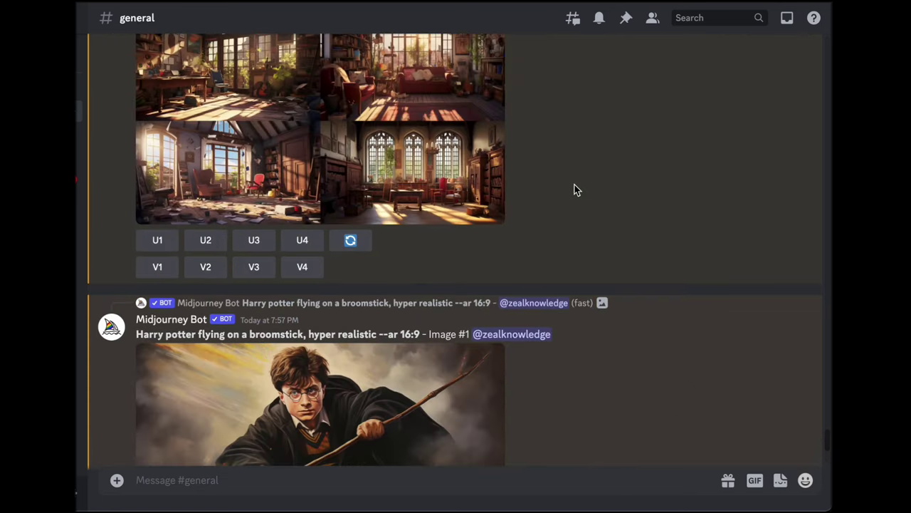
{"action": "scroll", "coordinate": [575, 189], "scroll_direction": "up", "scroll_amount": 5}
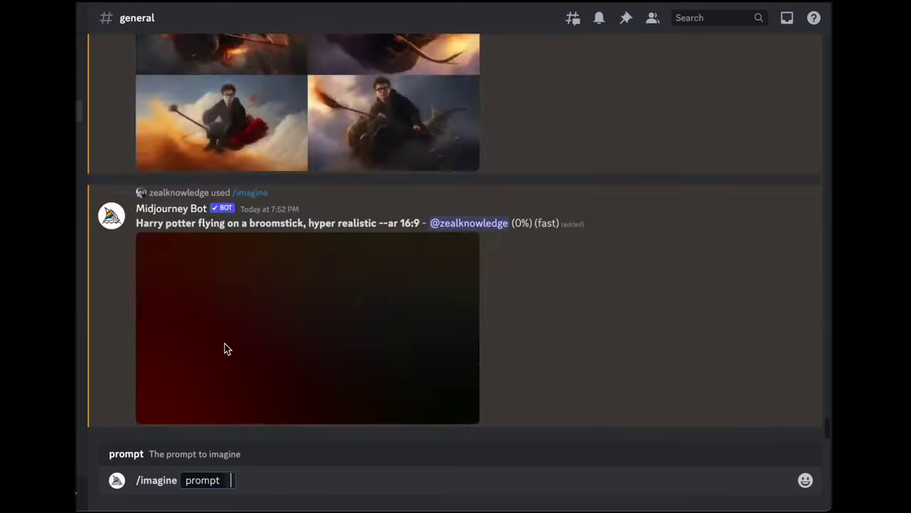
Step: Submit 'Harry potter making potions with ron and hermione, hyper realistic'
{"action": "type", "text": "making potions"}
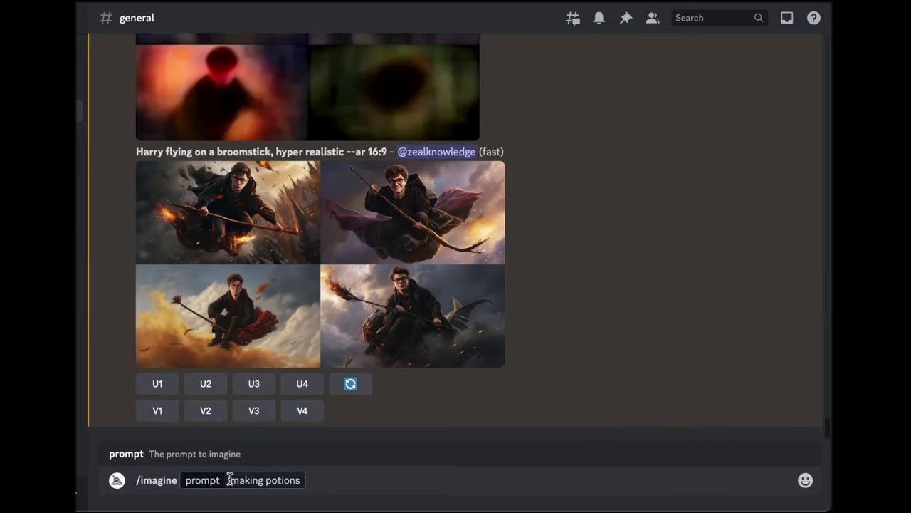
{"action": "left_click", "coordinate": [229, 480]}
{"action": "type", "text": "Harry potter"}
{"action": "left_click", "coordinate": [366, 480]}
{"action": "type", "text": "with ron and hermione, hyper realistic"}
{"action": "key", "text": "Return"}
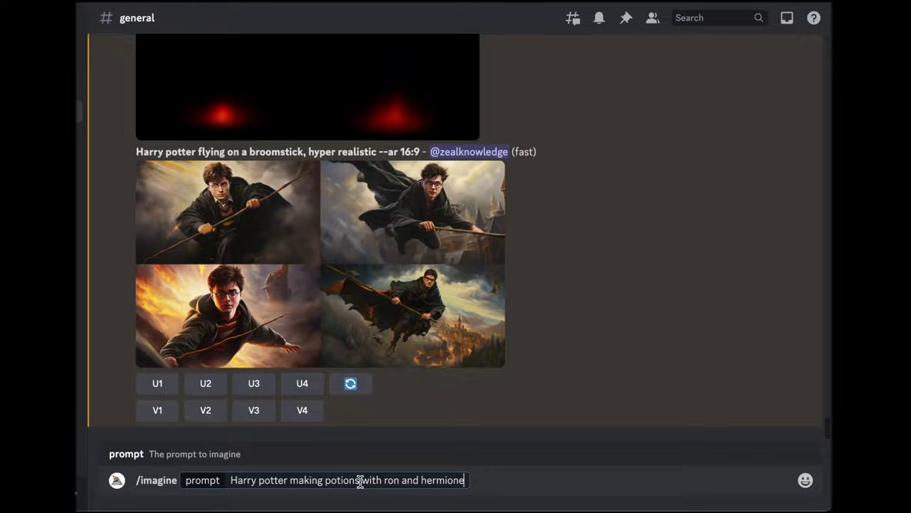
Step: Submit the 'Stormy clouds over Hogwarts' prompt copied from ChatGPT
{"action": "key", "text": "Return"}
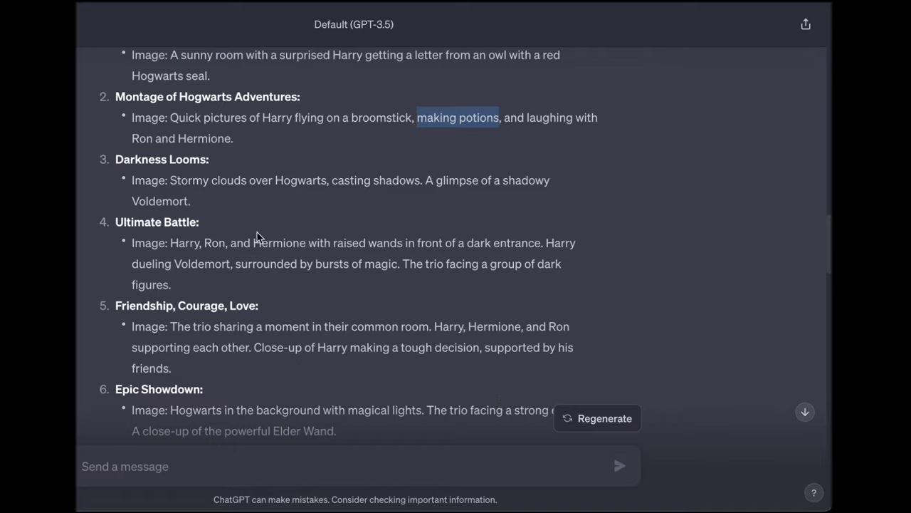
{"action": "scroll", "coordinate": [256, 236], "scroll_direction": "up", "scroll_amount": 15}
{"action": "scroll", "coordinate": [257, 237], "scroll_direction": "down", "scroll_amount": 10}
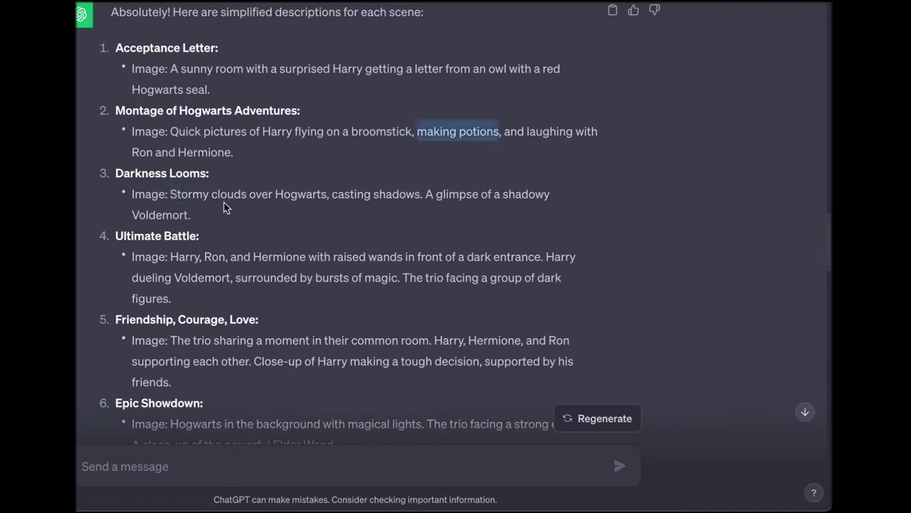
{"action": "left_click_drag", "start_coordinate": [189, 198], "coordinate": [418, 197]}
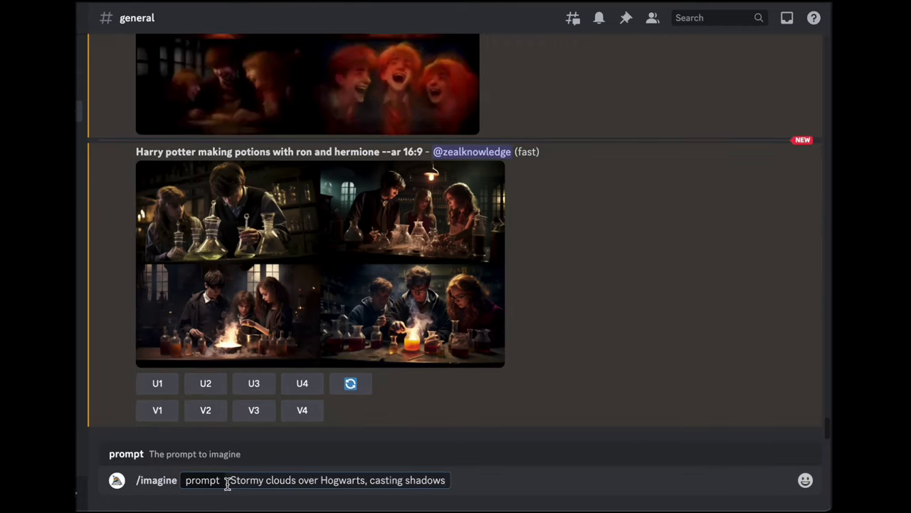
{"action": "key", "text": "Return"}
{"action": "type", "text": "/"}
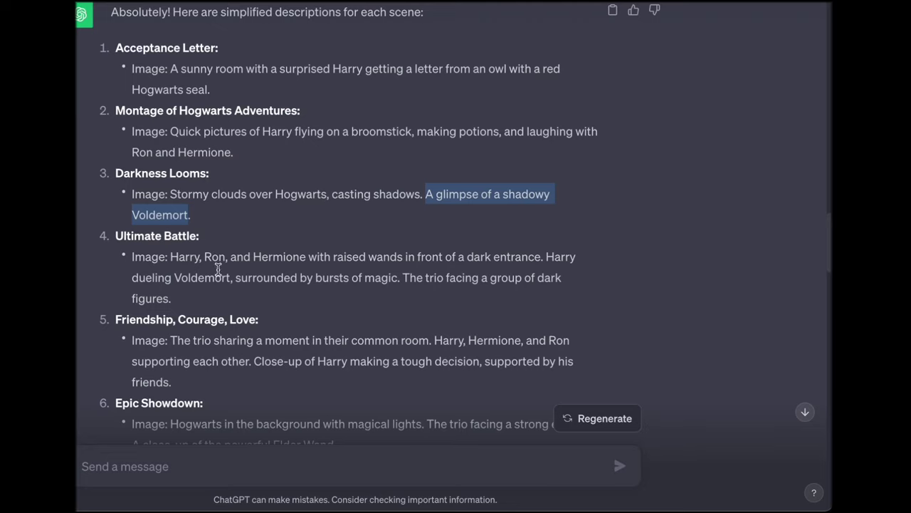
{"action": "left_click_drag", "start_coordinate": [170, 257], "coordinate": [541, 256]}
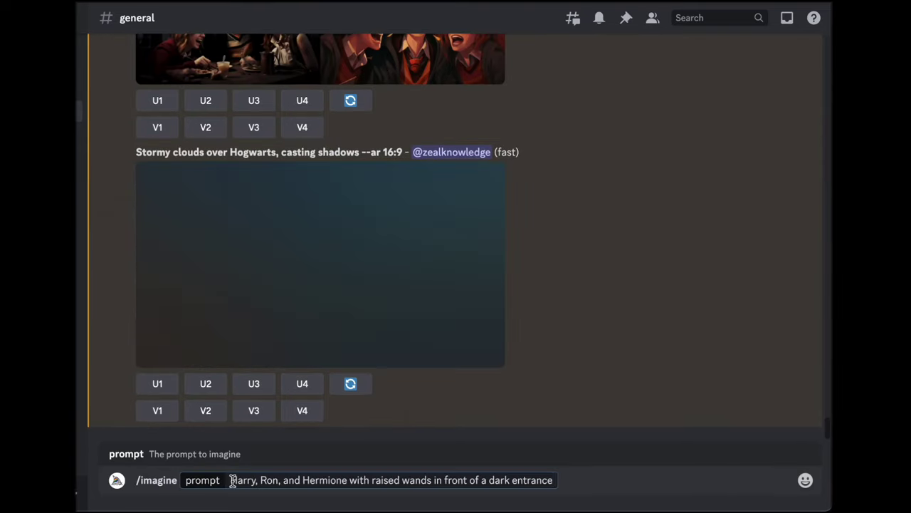
Step: Submit the raised-wands prompt, then the Harry potter dueling Voldemort prompt
{"action": "type", "text": ", hype realistic"}
{"action": "key", "text": "Return"}
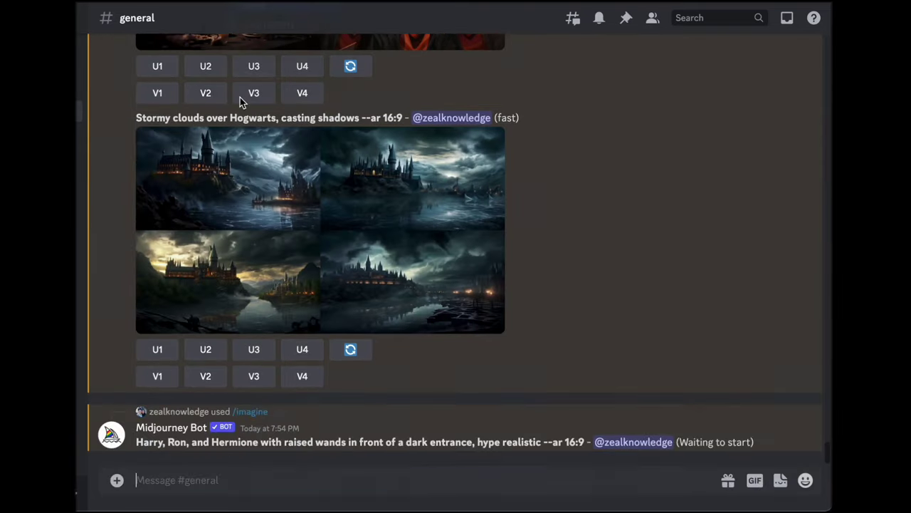
{"action": "left_click_drag", "start_coordinate": [546, 256], "coordinate": [421, 283]}
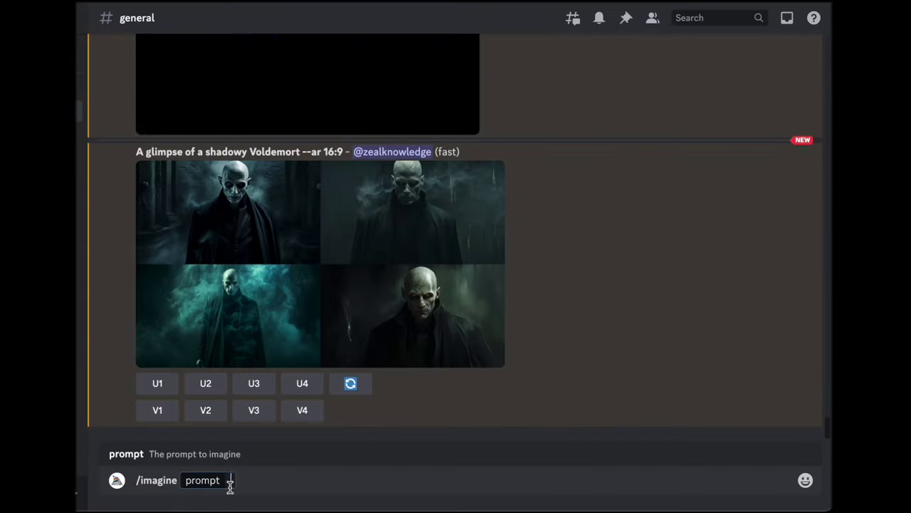
{"action": "key", "text": "ctrl+v"}
{"action": "type", "text": "potter"}
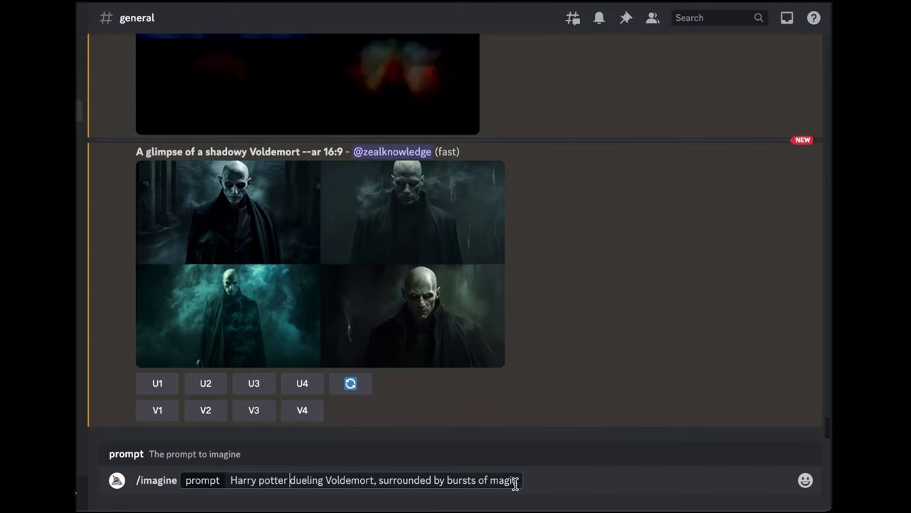
{"action": "key", "text": "Return"}
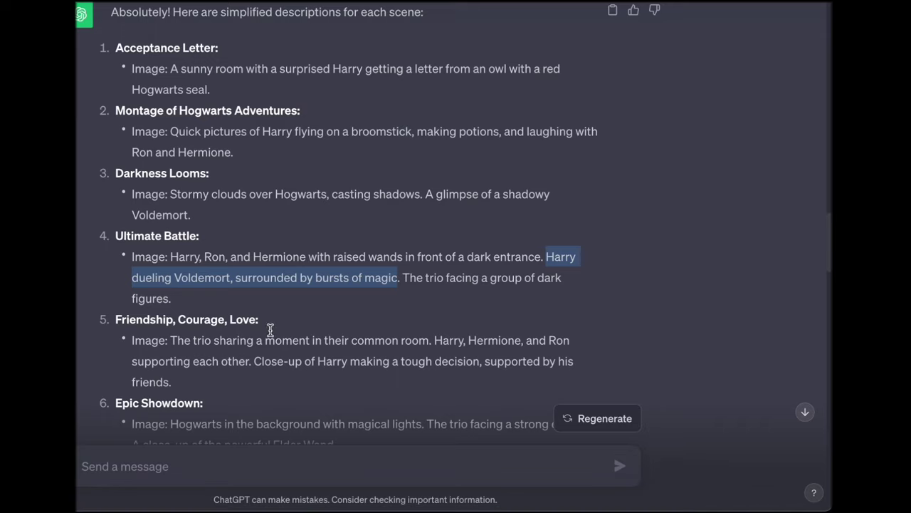
Step: Submit the trio supporting each other prompt with ', hyper realistic' appended
{"action": "left_click_drag", "start_coordinate": [446, 278], "coordinate": [171, 300]}
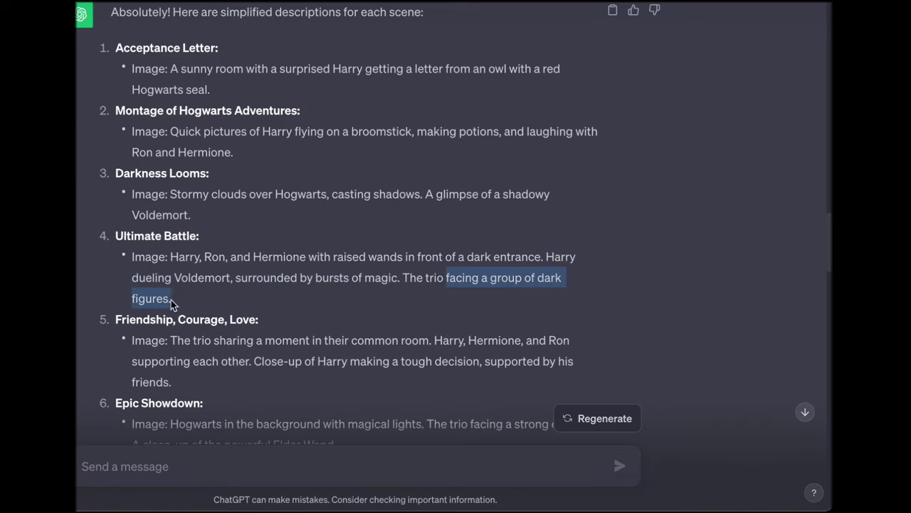
{"action": "type", "text": "/"}
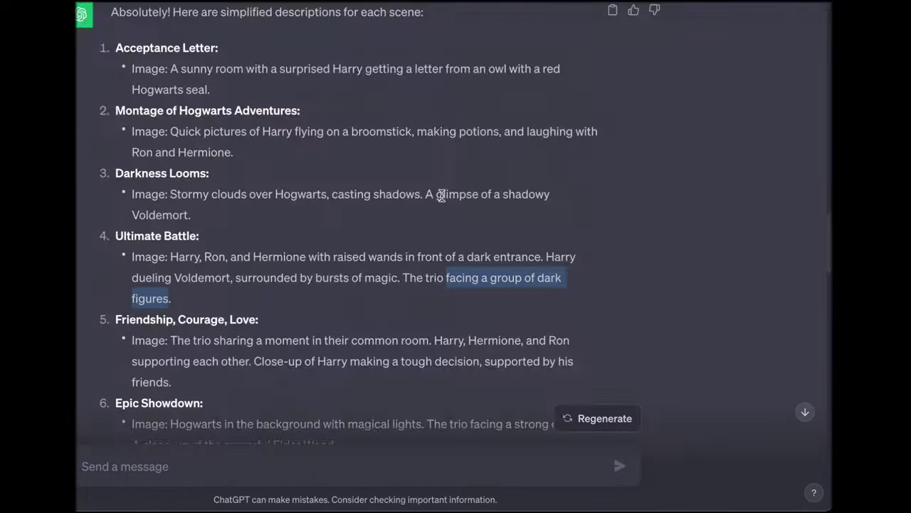
{"action": "scroll", "coordinate": [444, 263], "scroll_direction": "up", "scroll_amount": 20}
{"action": "scroll", "coordinate": [227, 240], "scroll_direction": "down", "scroll_amount": 15}
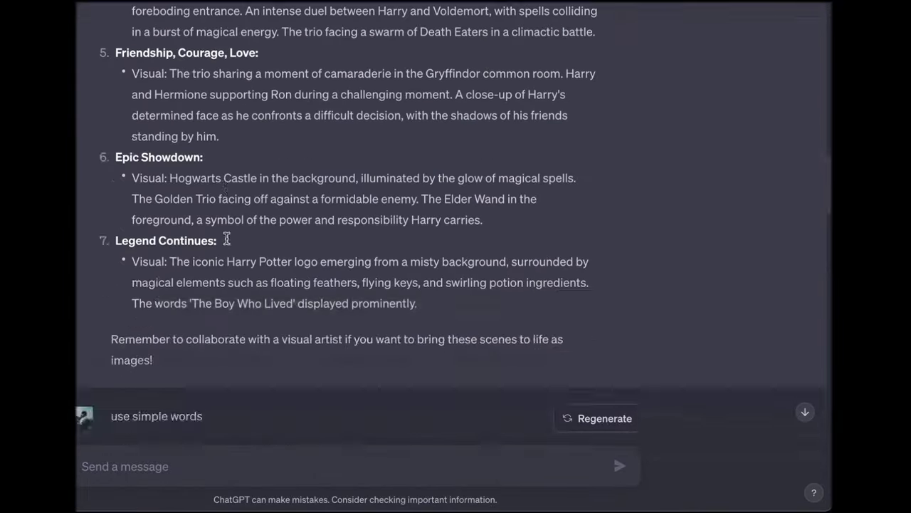
{"action": "scroll", "coordinate": [226, 240], "scroll_direction": "up", "scroll_amount": 15}
{"action": "scroll", "coordinate": [512, 173], "scroll_direction": "down", "scroll_amount": 20}
{"action": "left_click_drag", "start_coordinate": [437, 175], "coordinate": [249, 198]}
{"action": "key", "text": "ctrl+c"}
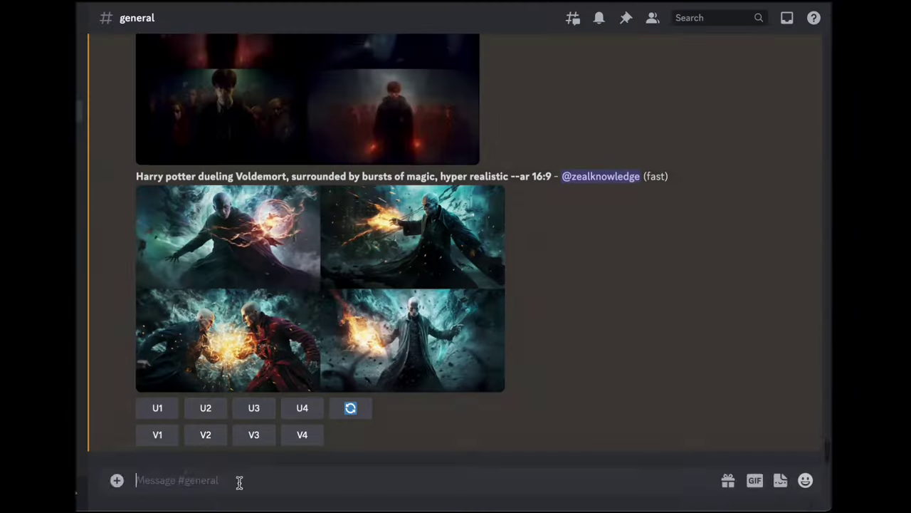
{"action": "type", "text": "/imagine"}
{"action": "key", "text": "Tab"}
{"action": "key", "text": "ctrl+v"}
{"action": "type", "text": ", hyper realistic"}
{"action": "key", "text": "Return"}
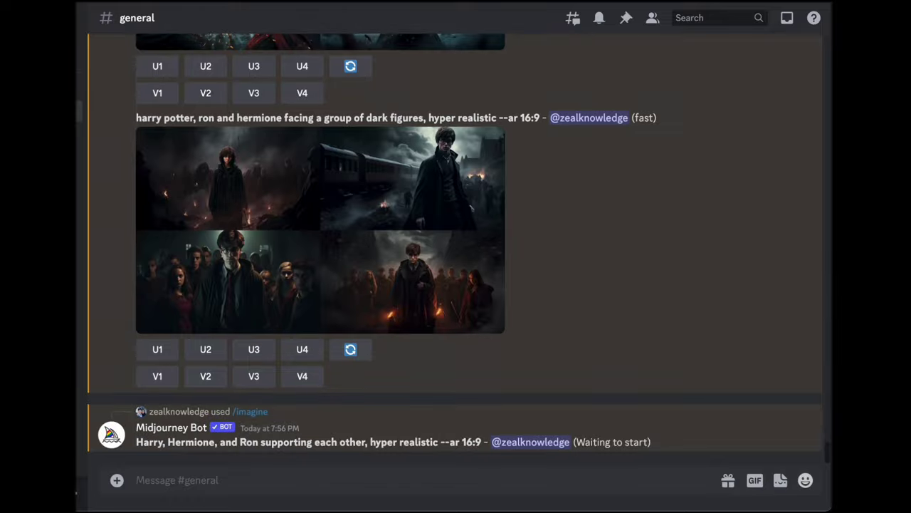
Step: Submit the close-up prompt with 'potter' added and 'his friends' replaced by 'ron and hermione'
{"action": "left_click_drag", "start_coordinate": [295, 190], "coordinate": [175, 209]}
{"action": "key", "text": "ctrl+c"}
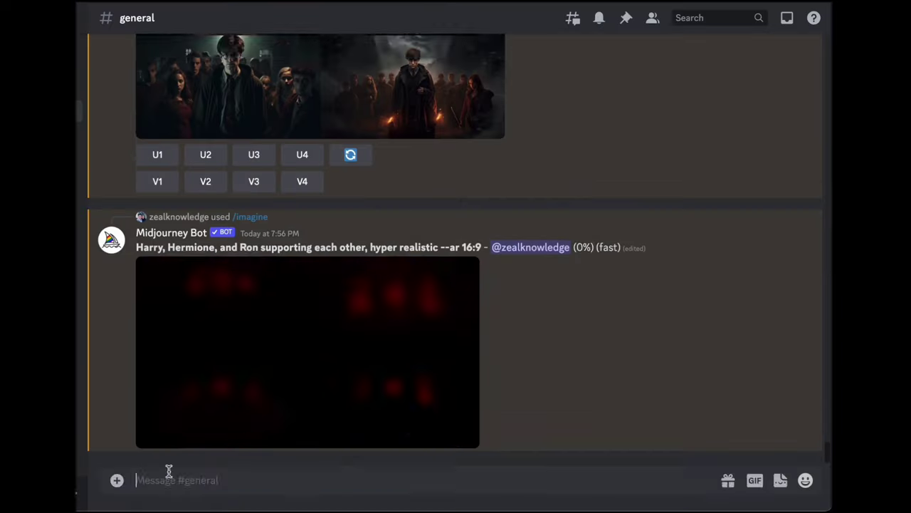
{"action": "type", "text": "/imagine"}
{"action": "key", "text": "Tab"}
{"action": "key", "text": "ctrl+v"}
{"action": "left_click", "coordinate": [311, 480]}
{"action": "type", "text": "potter"}
{"action": "left_click_drag", "start_coordinate": [571, 480], "coordinate": [559, 484]}
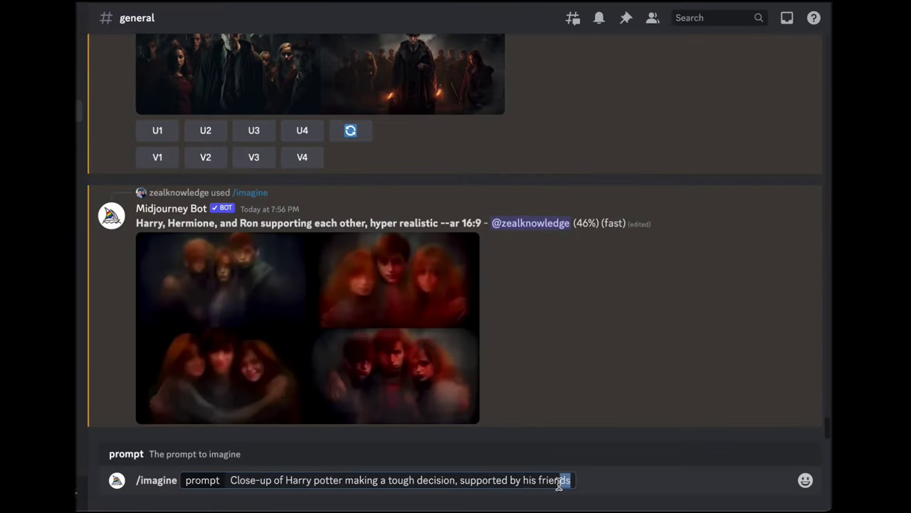
{"action": "key", "text": "BackSpace"}
{"action": "key", "text": "BackSpace"}
{"action": "key", "text": "BackSpace"}
{"action": "key", "text": "BackSpace"}
{"action": "key", "text": "BackSpace"}
{"action": "key", "text": "BackSpace"}
{"action": "key", "text": "BackSpace"}
{"action": "key", "text": "BackSpace"}
{"action": "key", "text": "BackSpace"}
{"action": "key", "text": "BackSpace"}
{"action": "type", "text": "ron and hermione"}
{"action": "key", "text": "Return"}
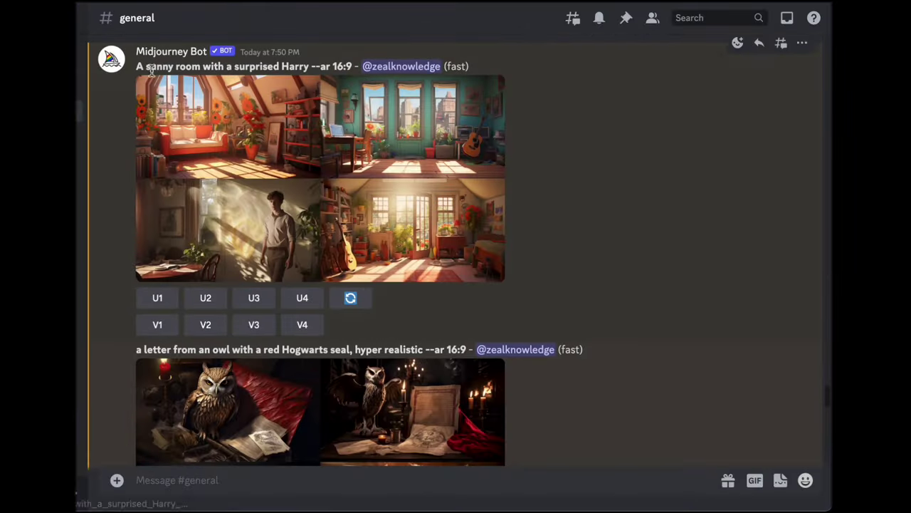
Step: Submit an /imagine prompt for the sunny room, pasted and ending with 'potter'
{"action": "type", "text": "/imagine"}
{"action": "key", "text": "Tab"}
{"action": "key", "text": "ctrl+v"}
{"action": "type", "text": "potter"}
{"action": "key", "text": "Return"}
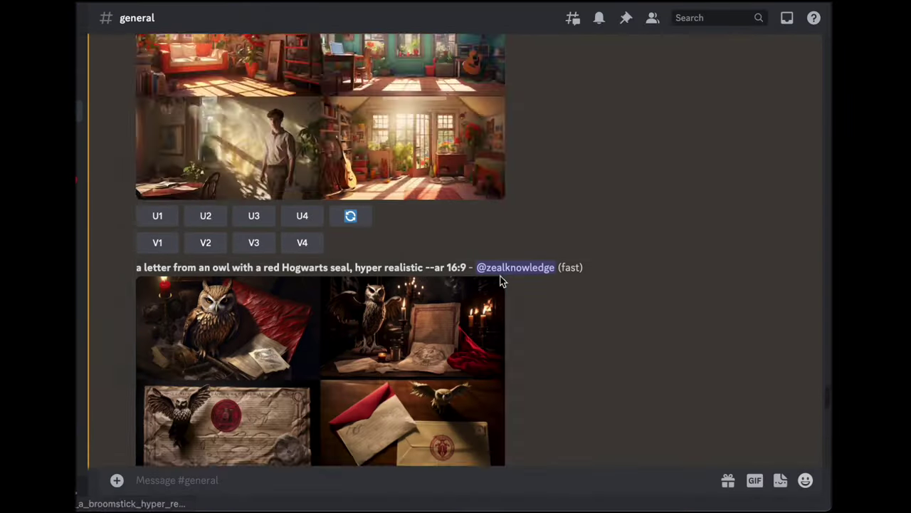
Step: Upscale the fourth owl-letter image and the third laughing-trio image
{"action": "scroll", "coordinate": [373, 305], "scroll_direction": "down", "scroll_amount": 3}
{"action": "left_click", "coordinate": [302, 341]}
{"action": "scroll", "coordinate": [580, 258], "scroll_direction": "down", "scroll_amount": 5}
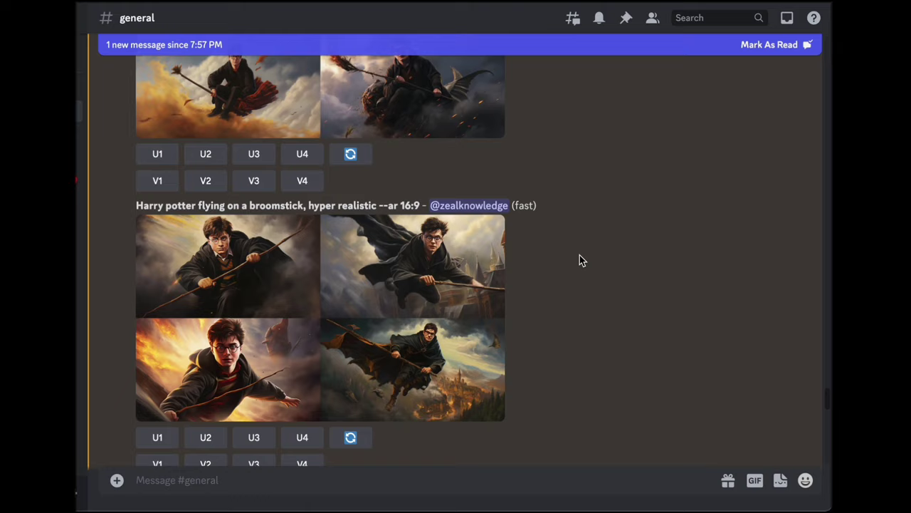
{"action": "scroll", "coordinate": [163, 377], "scroll_direction": "up", "scroll_amount": 3}
{"action": "scroll", "coordinate": [567, 225], "scroll_direction": "down", "scroll_amount": 10}
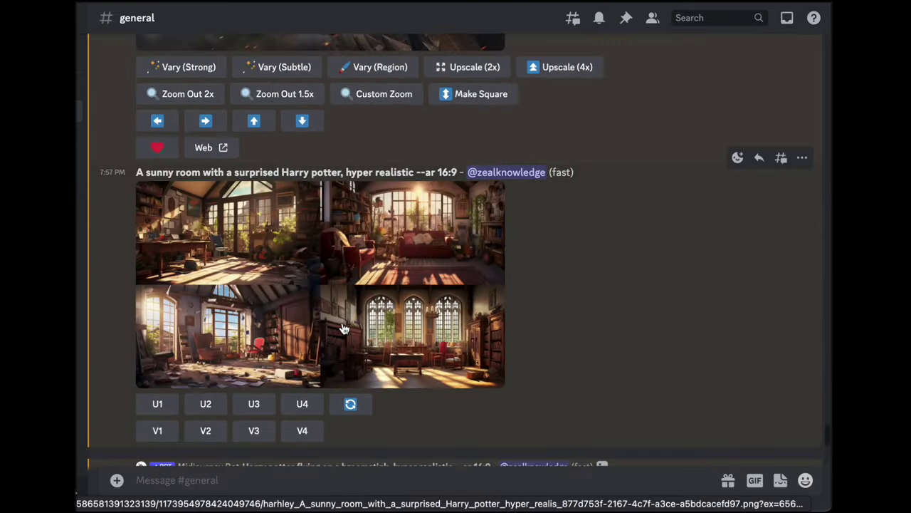
{"action": "scroll", "coordinate": [342, 328], "scroll_direction": "down", "scroll_amount": 10}
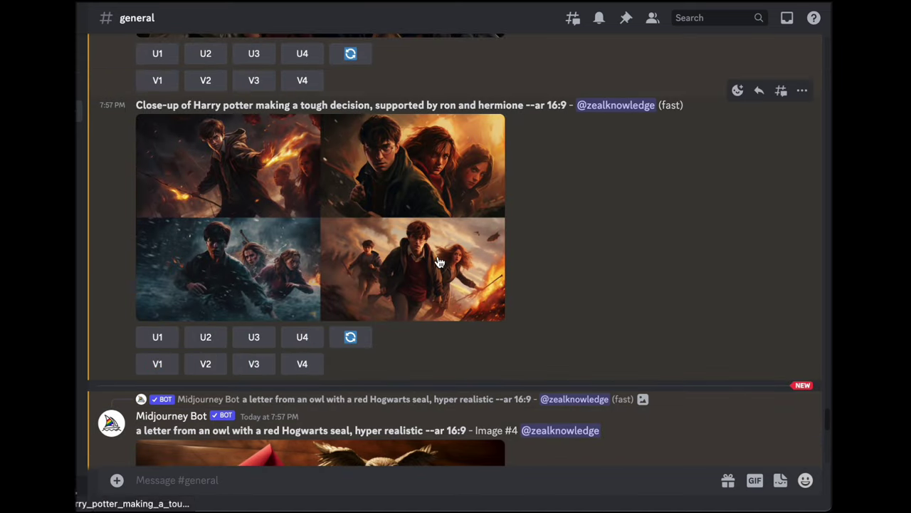
{"action": "scroll", "coordinate": [559, 252], "scroll_direction": "up", "scroll_amount": 10}
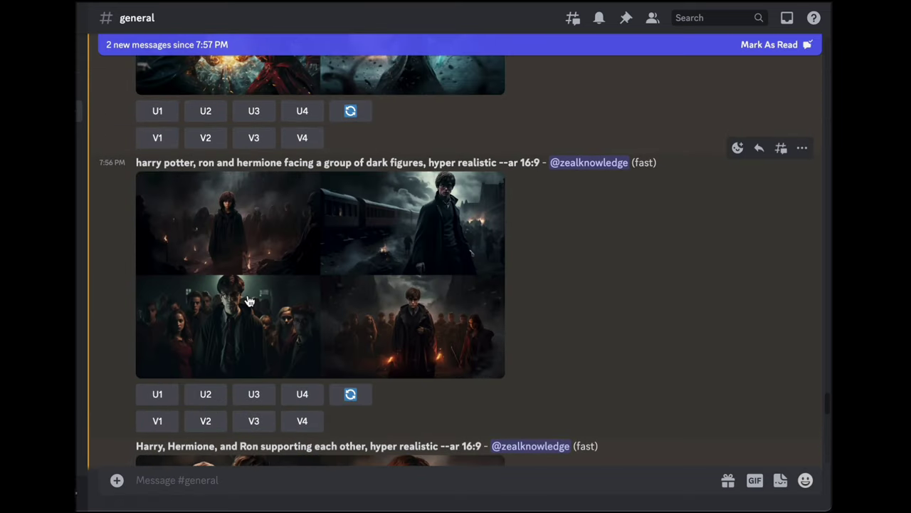
{"action": "scroll", "coordinate": [472, 302], "scroll_direction": "up", "scroll_amount": 8}
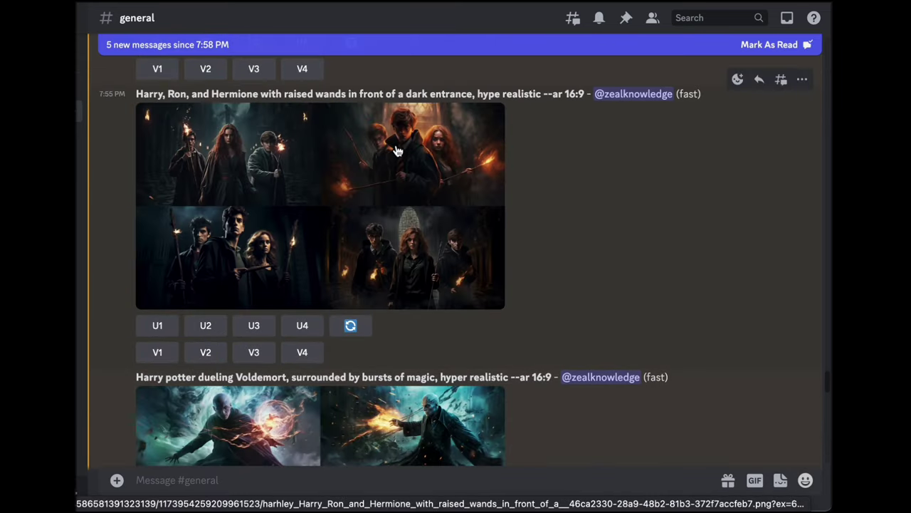
{"action": "scroll", "coordinate": [589, 235], "scroll_direction": "up", "scroll_amount": 5}
{"action": "scroll", "coordinate": [588, 169], "scroll_direction": "up", "scroll_amount": 15}
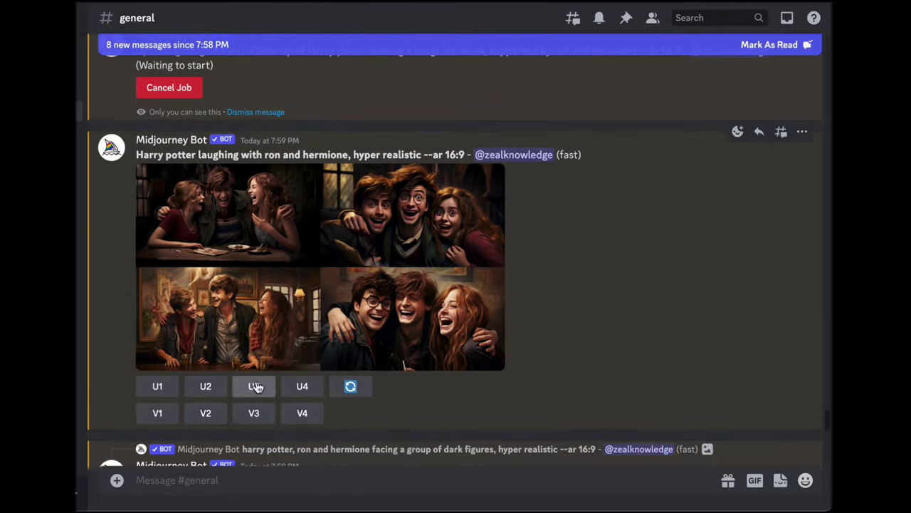
{"action": "left_click", "coordinate": [255, 386]}
{"action": "scroll", "coordinate": [620, 245], "scroll_direction": "down", "scroll_amount": 15}
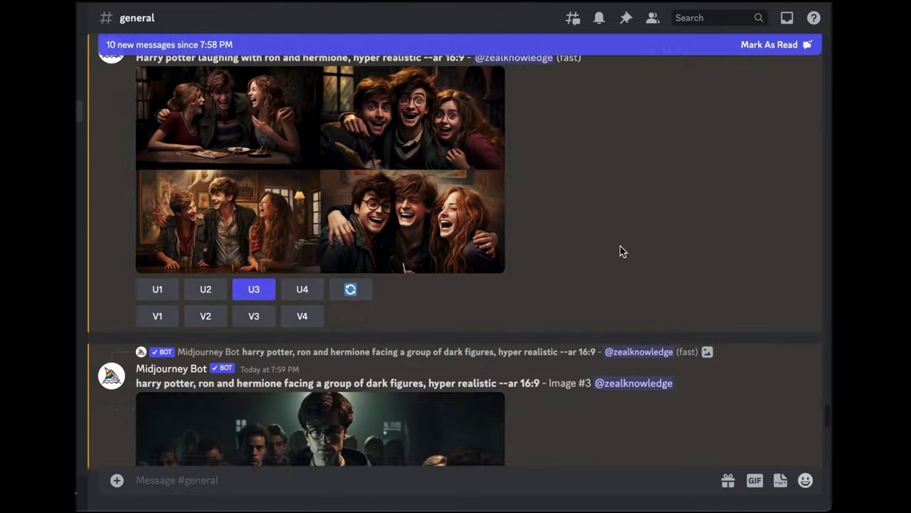
{"action": "scroll", "coordinate": [604, 190], "scroll_direction": "up", "scroll_amount": 15}
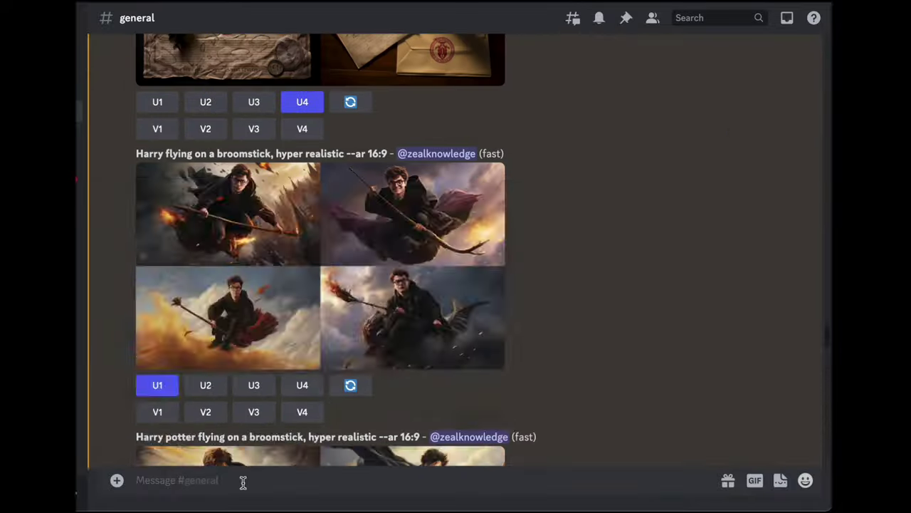
Step: Submit the prompt '/imagine harry potter surprised'
{"action": "left_click", "coordinate": [242, 480]}
{"action": "type", "text": "/imagine harry potter surprised"}
{"action": "key", "text": "Return"}
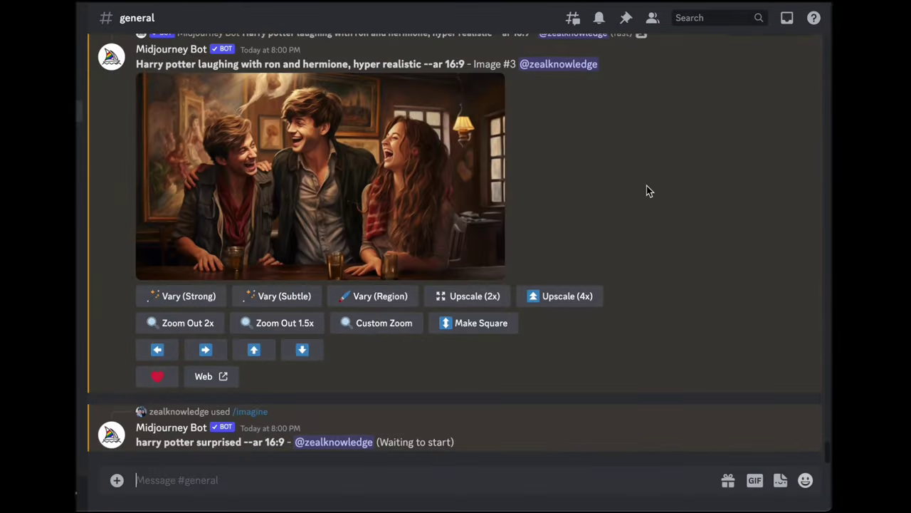
{"action": "scroll", "coordinate": [647, 191], "scroll_direction": "up", "scroll_amount": 15}
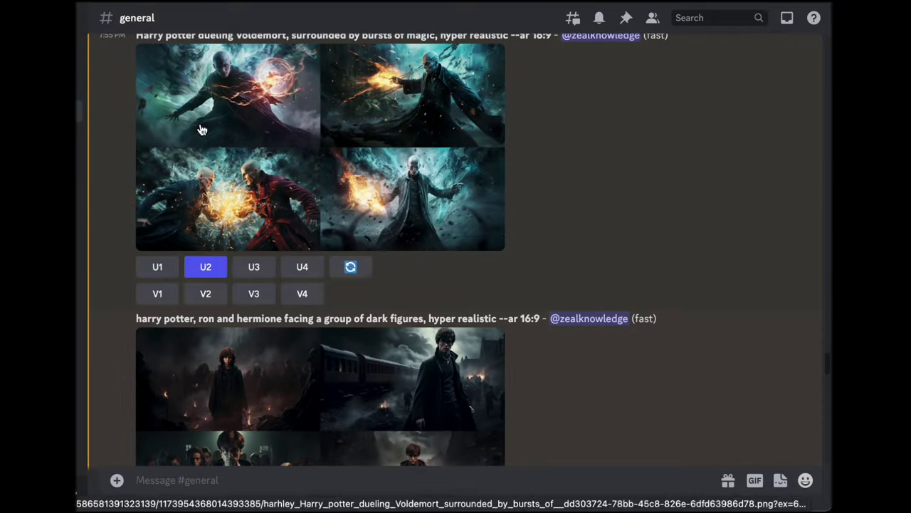
{"action": "scroll", "coordinate": [640, 163], "scroll_direction": "up", "scroll_amount": 15}
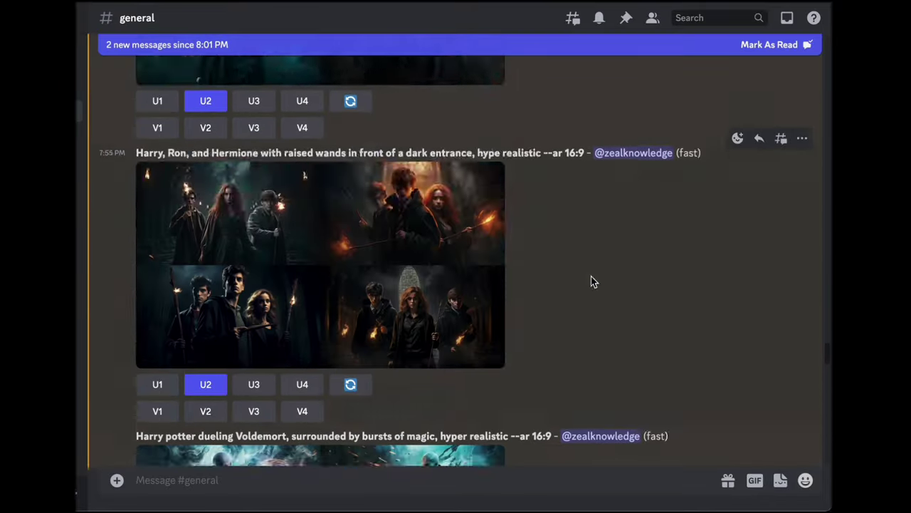
{"action": "scroll", "coordinate": [590, 281], "scroll_direction": "up", "scroll_amount": 5}
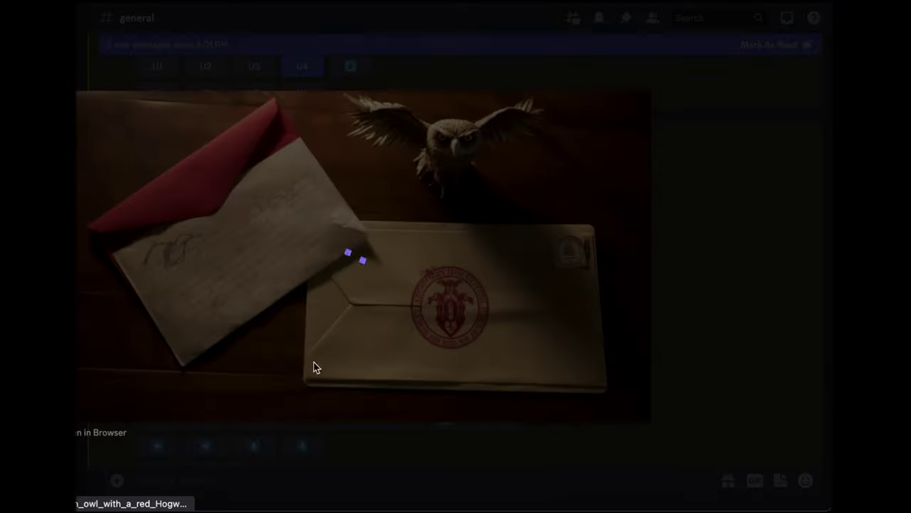
Step: Save the owl-letter image, view it at full size, and scroll through the upscaled results
{"action": "right_click", "coordinate": [313, 366]}
{"action": "left_click", "coordinate": [434, 301]}
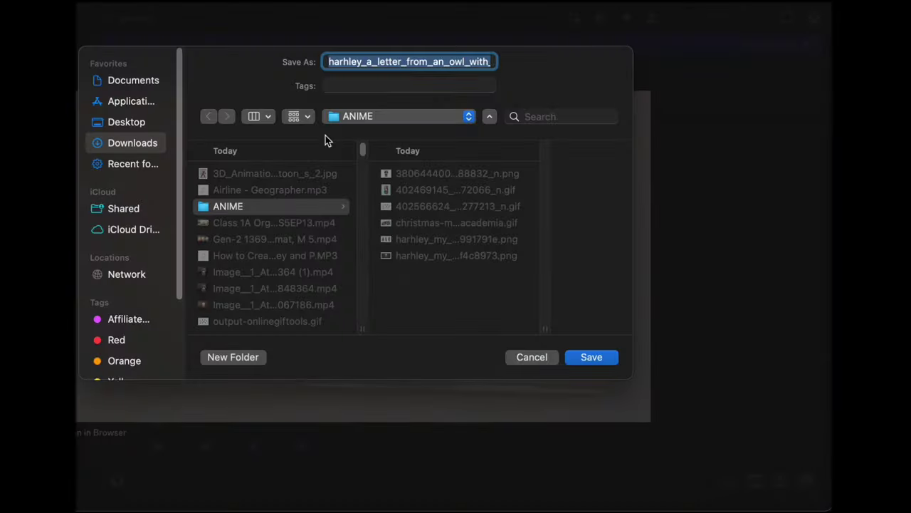
{"action": "scroll", "coordinate": [289, 258], "scroll_direction": "down", "scroll_amount": 3}
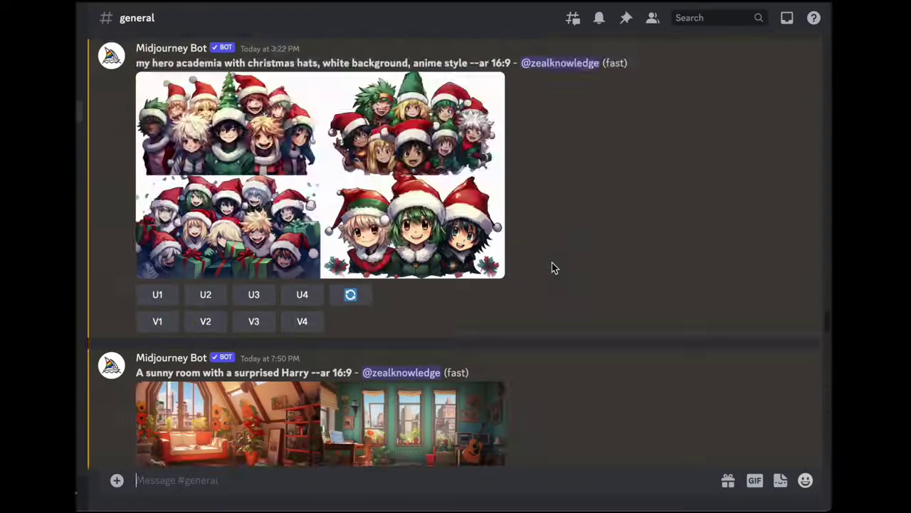
{"action": "scroll", "coordinate": [263, 427], "scroll_direction": "down", "scroll_amount": 5}
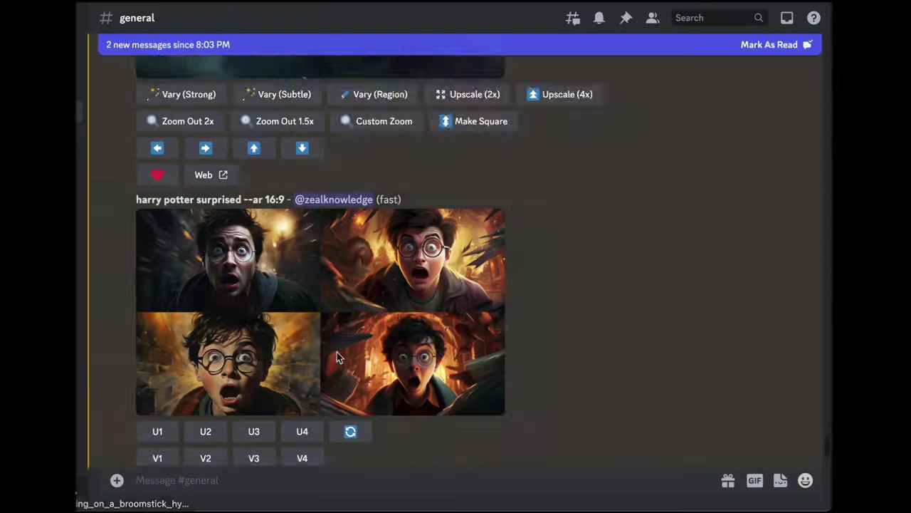
{"action": "scroll", "coordinate": [338, 357], "scroll_direction": "down", "scroll_amount": 3}
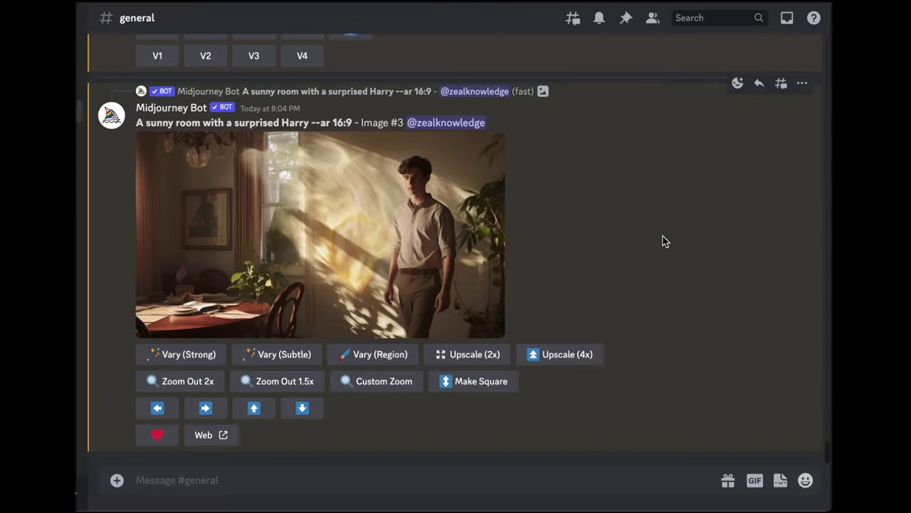
{"action": "scroll", "coordinate": [663, 241], "scroll_direction": "up", "scroll_amount": 6}
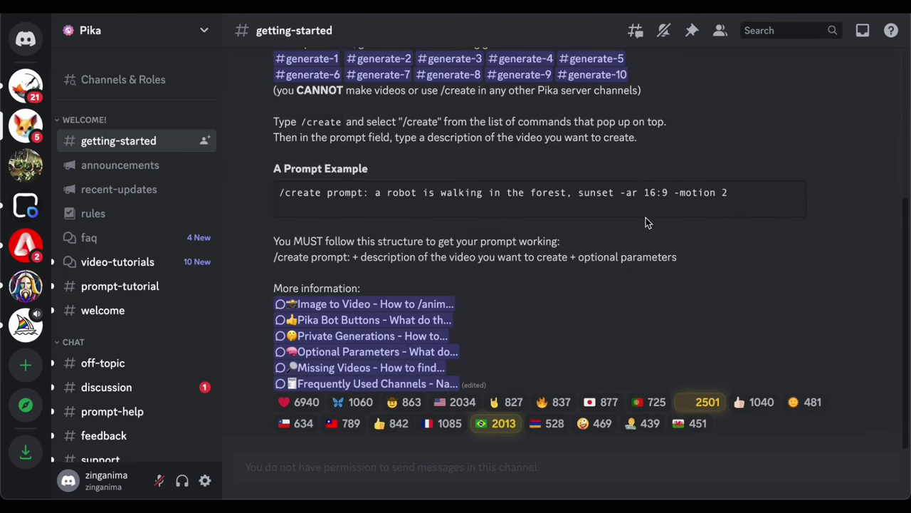
Step: Switch to the #generate-3 channel and start a slash command to list Pika's bot commands
{"action": "scroll", "coordinate": [165, 246], "scroll_direction": "down", "scroll_amount": 6}
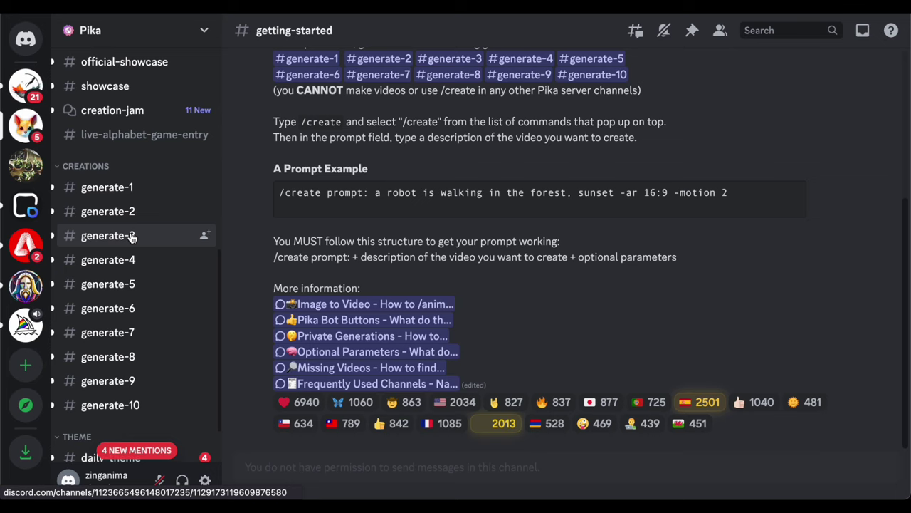
{"action": "left_click", "coordinate": [132, 237]}
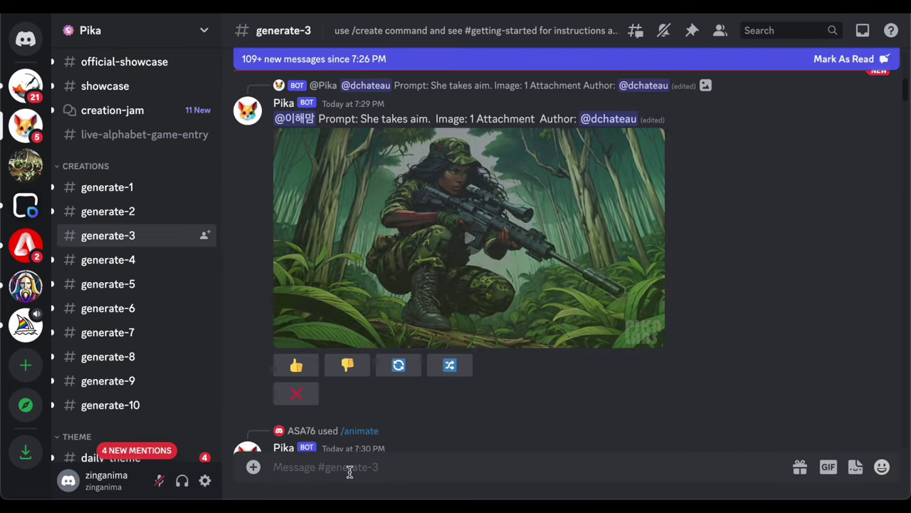
{"action": "type", "text": "/"}
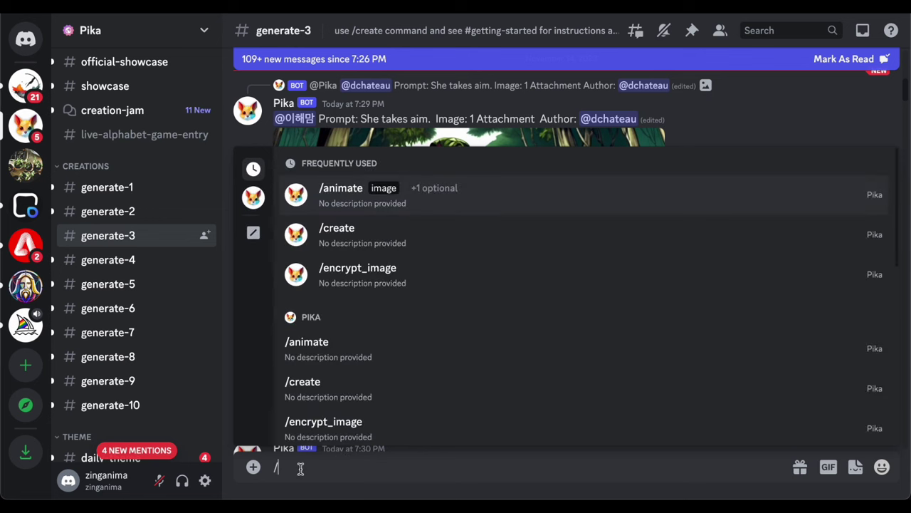
Step: Send an /animate request with the shadowy Voldemort image attached
{"action": "left_click", "coordinate": [342, 205]}
{"action": "left_click", "coordinate": [324, 405]}
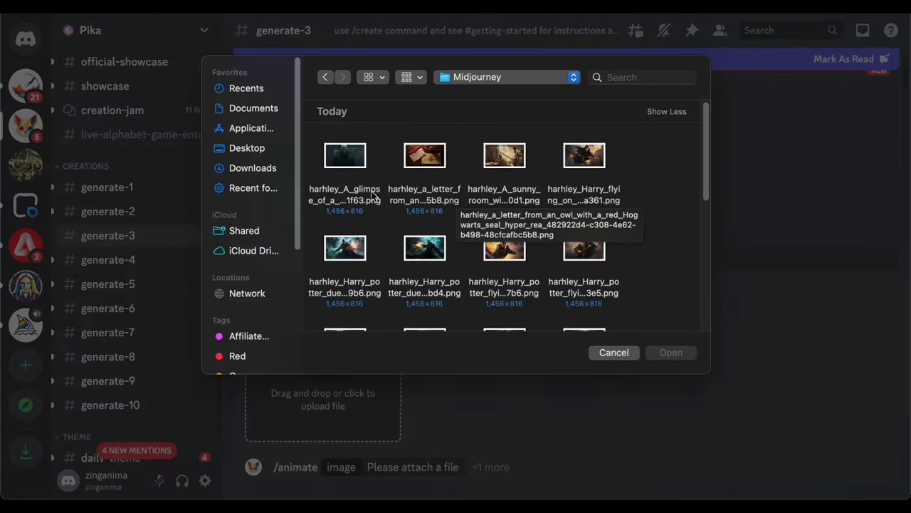
{"action": "left_click", "coordinate": [334, 192]}
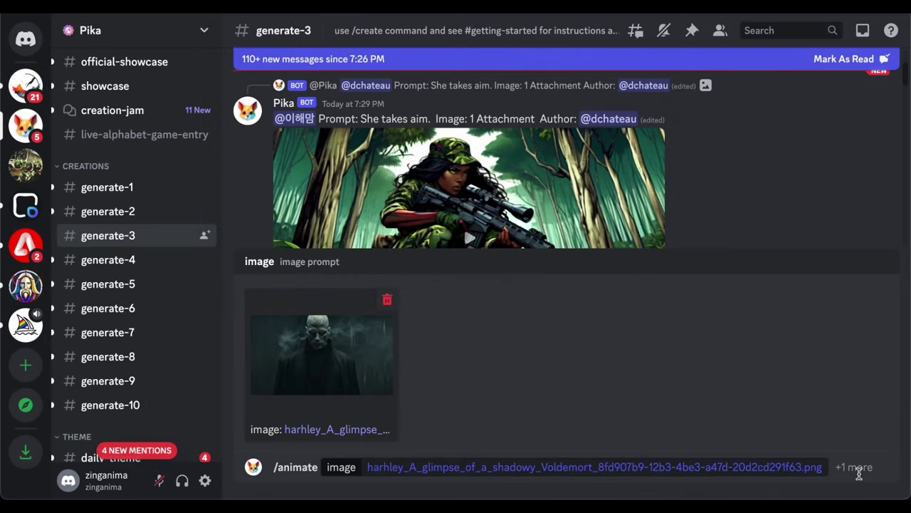
{"action": "key", "text": "Return"}
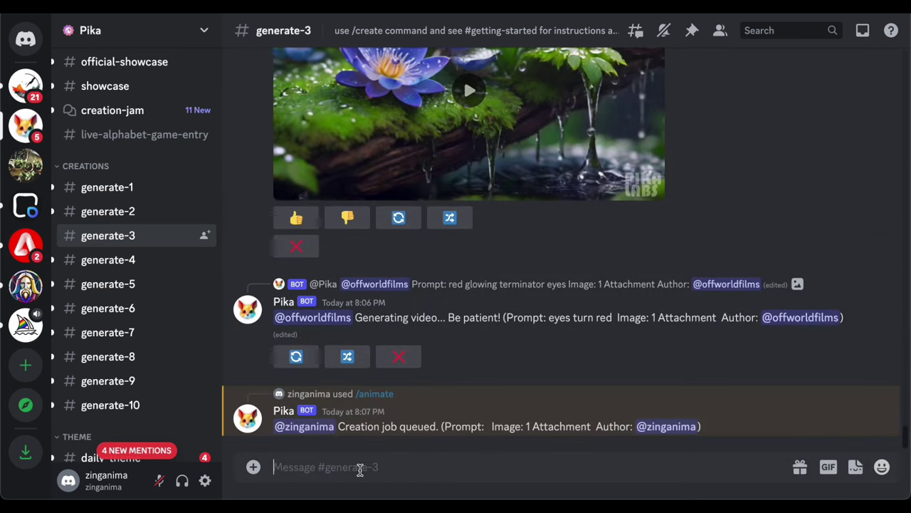
Step: Start a second /animate with the Voldemort duel image attached and the prompt option added
{"action": "type", "text": "/"}
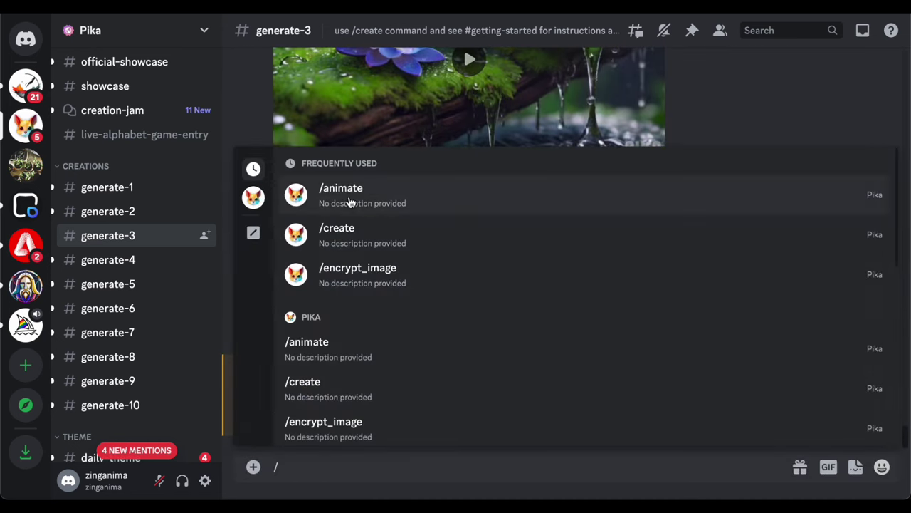
{"action": "left_click", "coordinate": [348, 200]}
{"action": "left_click", "coordinate": [319, 373]}
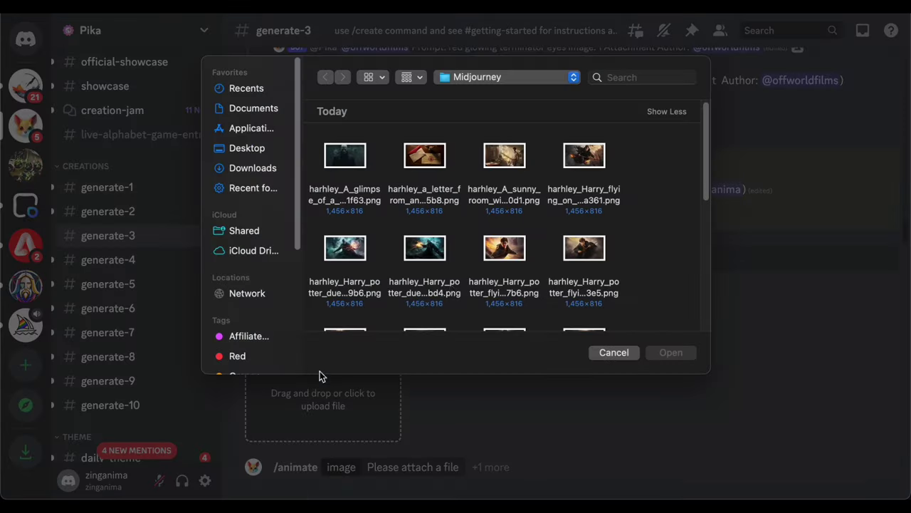
{"action": "left_click", "coordinate": [437, 201]}
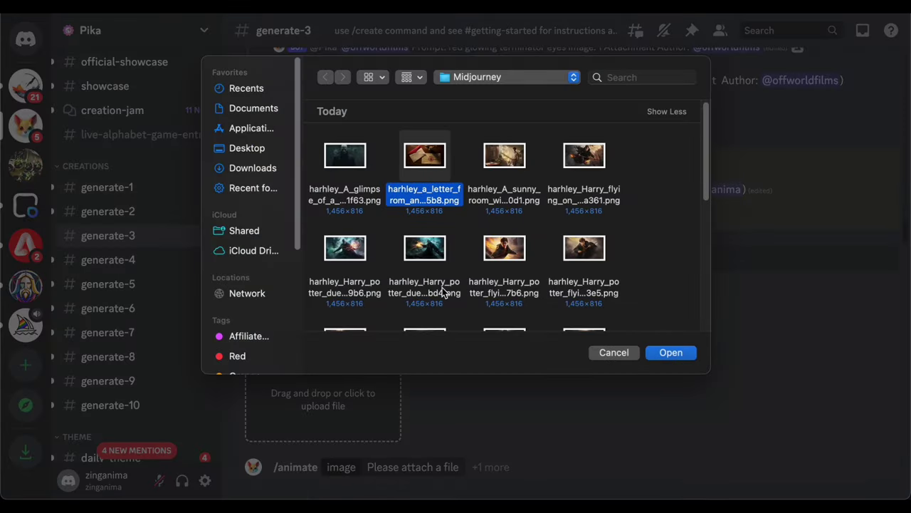
{"action": "left_click", "coordinate": [349, 292]}
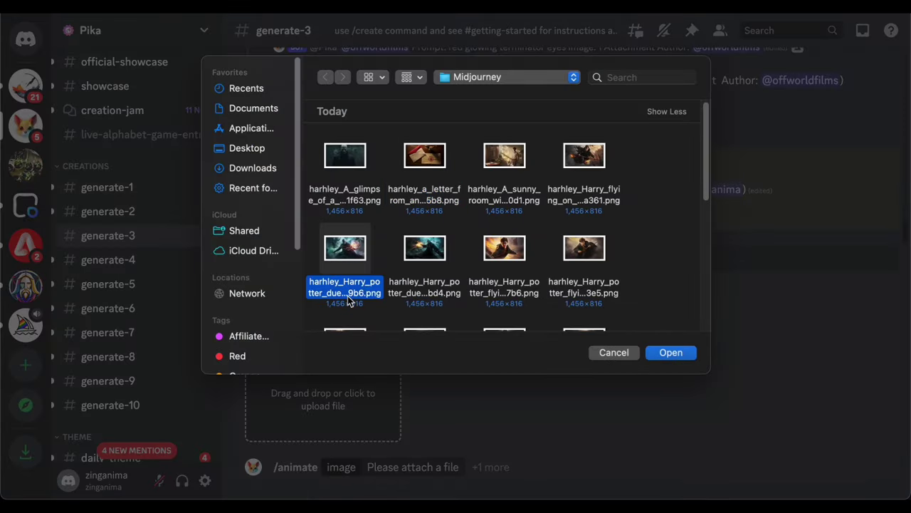
{"action": "left_click", "coordinate": [671, 353]}
{"action": "left_click", "coordinate": [870, 468]}
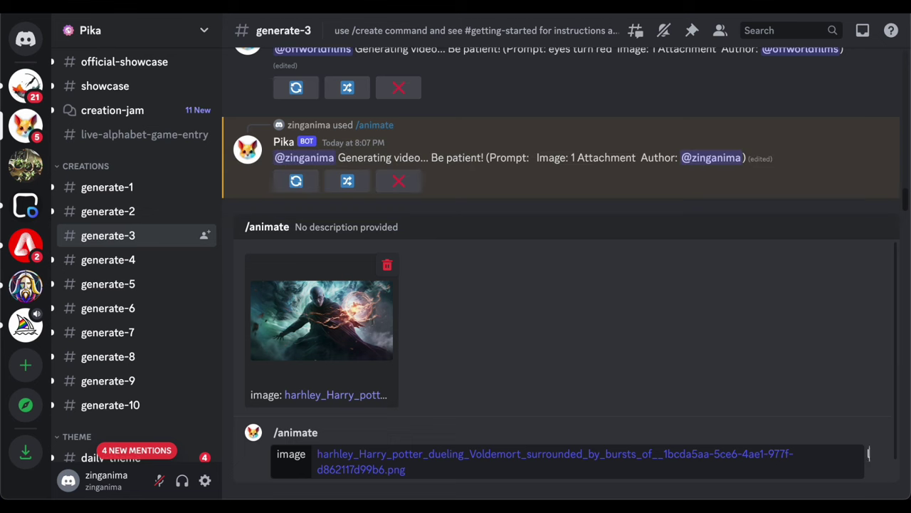
Step: Send the Voldemort duel request with prompt 'ligh', then start another /animate with a different Midjourney still
{"action": "type", "text": "lightning"}
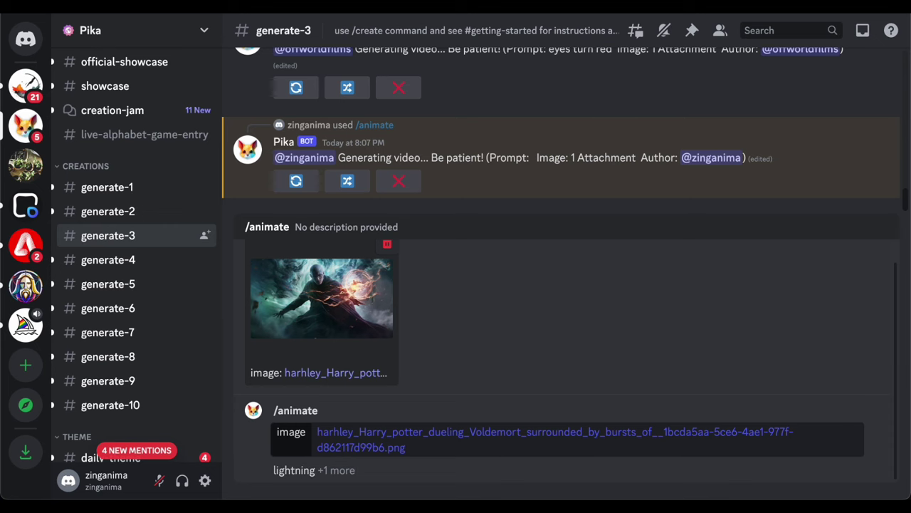
{"action": "key", "text": "Return"}
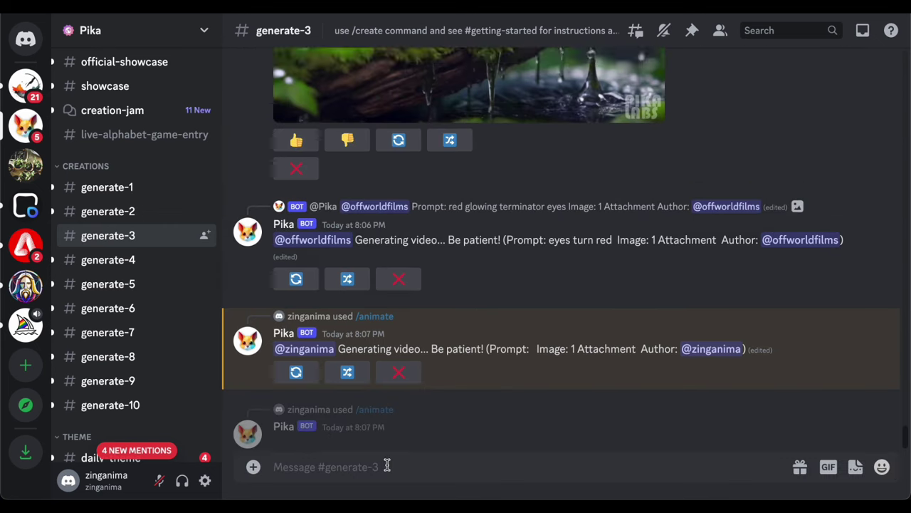
{"action": "type", "text": "/"}
{"action": "left_click", "coordinate": [339, 203]}
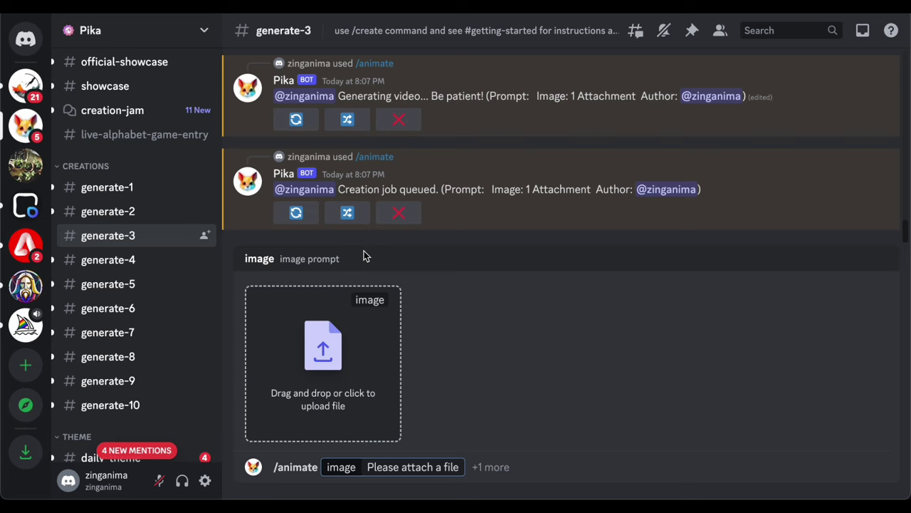
{"action": "left_click", "coordinate": [325, 375]}
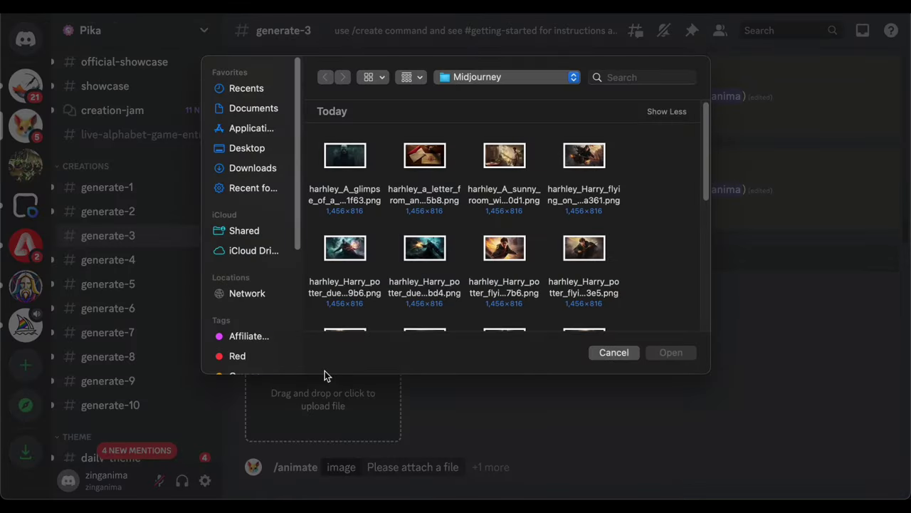
{"action": "left_click", "coordinate": [440, 214]}
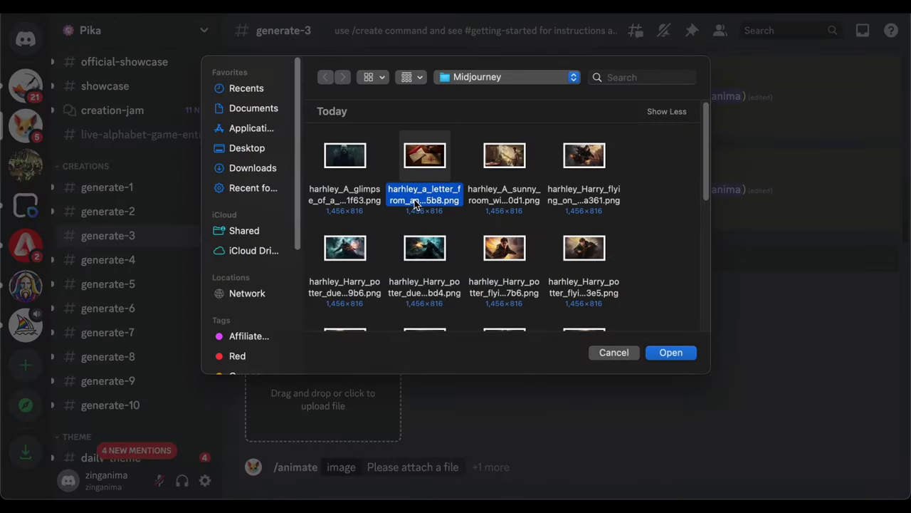
{"action": "left_click", "coordinate": [424, 284]}
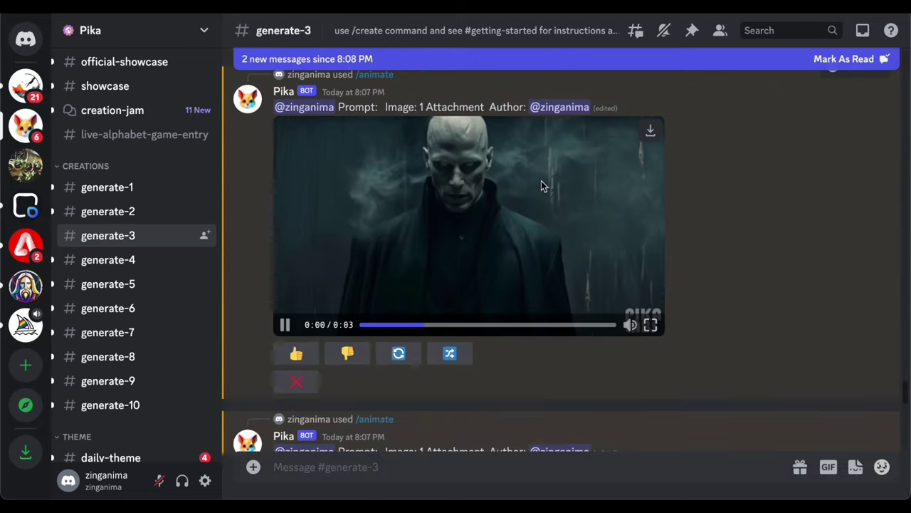
Step: Download the dark wizard, spell-casting wizard, and boy-in-sunlit-room clips
{"action": "left_click", "coordinate": [650, 130]}
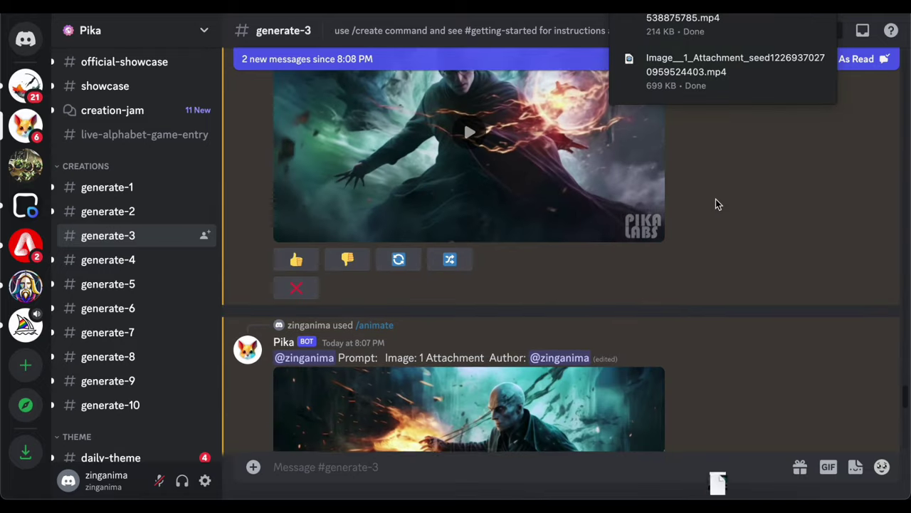
{"action": "scroll", "coordinate": [644, 190], "scroll_direction": "up", "scroll_amount": 2}
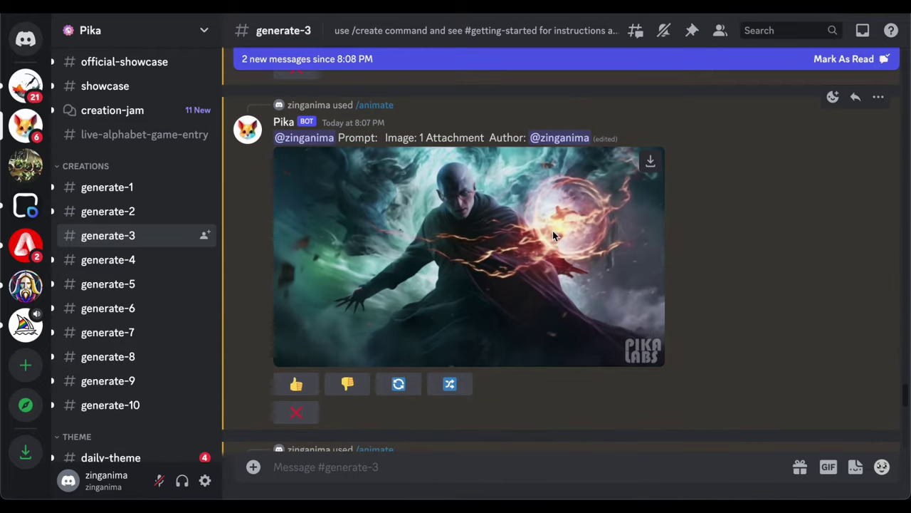
{"action": "left_click", "coordinate": [650, 164]}
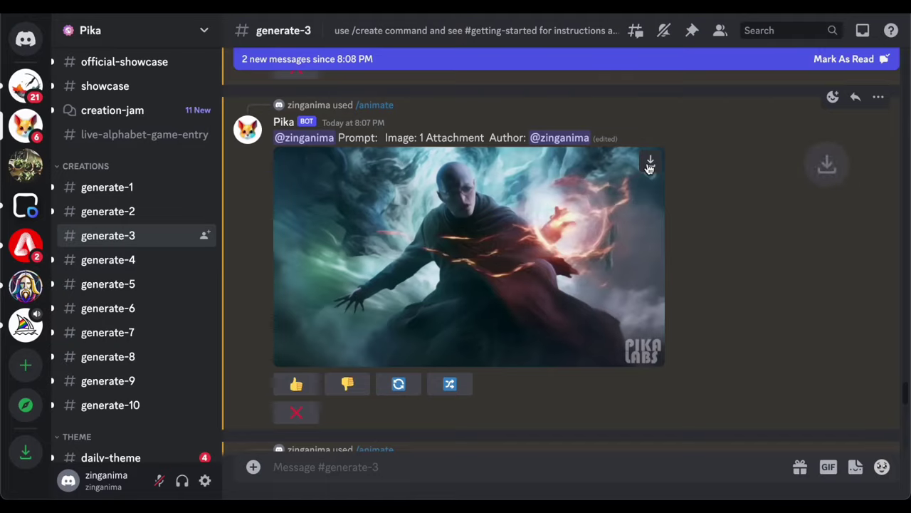
{"action": "scroll", "coordinate": [734, 246], "scroll_direction": "down", "scroll_amount": 3}
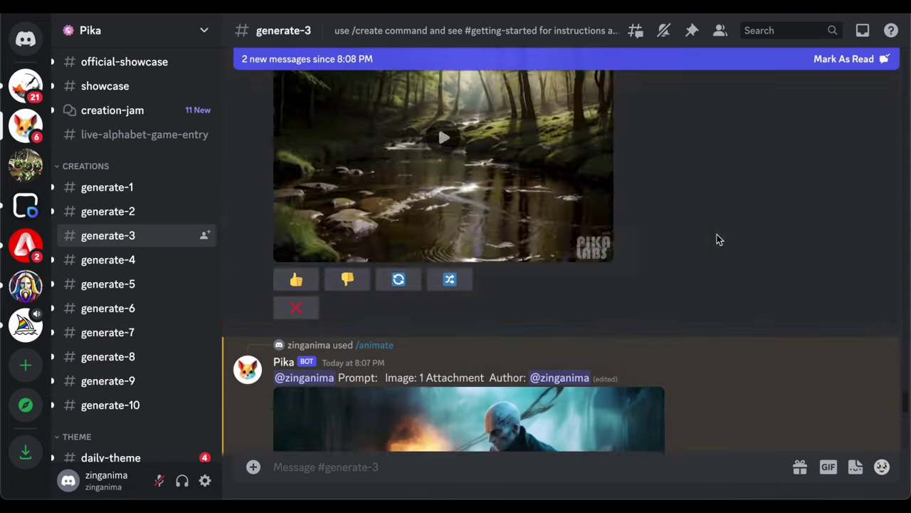
{"action": "scroll", "coordinate": [717, 238], "scroll_direction": "down", "scroll_amount": 5}
{"action": "scroll", "coordinate": [488, 218], "scroll_direction": "up", "scroll_amount": 5}
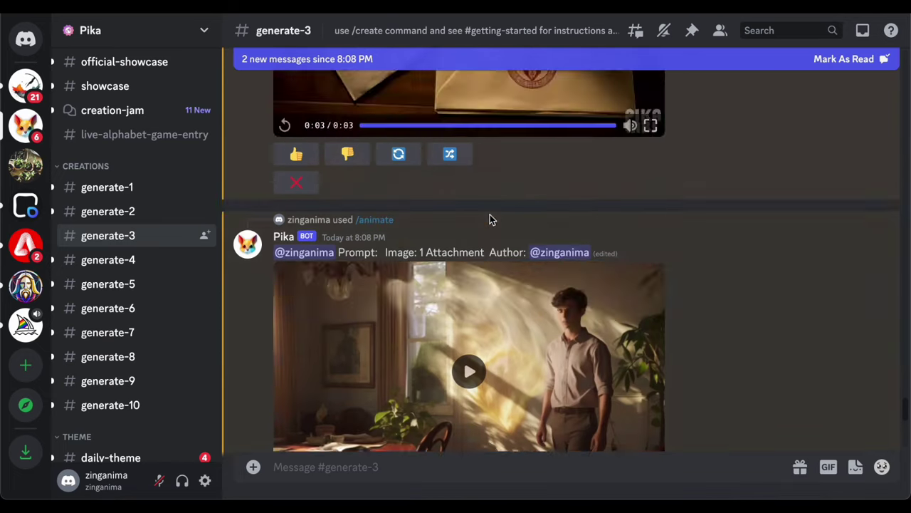
{"action": "scroll", "coordinate": [460, 197], "scroll_direction": "down", "scroll_amount": 2}
{"action": "left_click", "coordinate": [650, 116]}
{"action": "scroll", "coordinate": [691, 308], "scroll_direction": "down", "scroll_amount": 1}
{"action": "scroll", "coordinate": [691, 307], "scroll_direction": "down", "scroll_amount": 3}
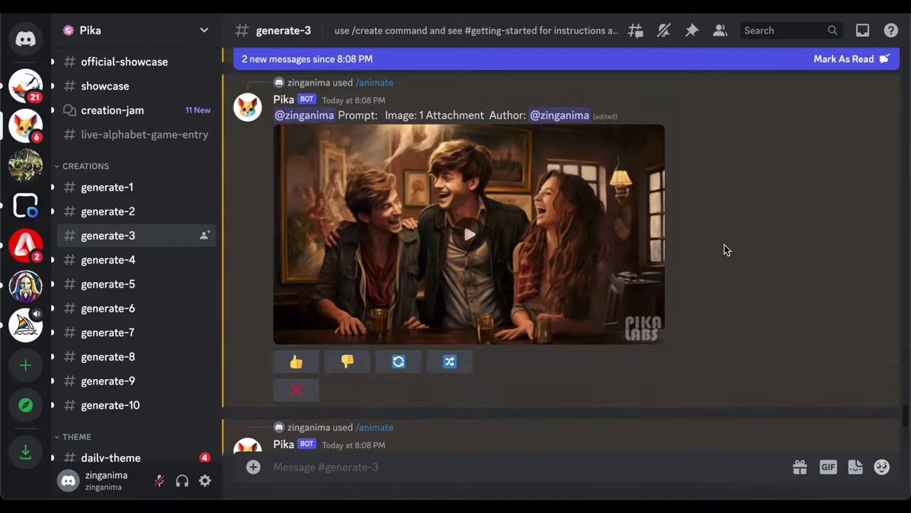
{"action": "scroll", "coordinate": [721, 261], "scroll_direction": "down", "scroll_amount": 5}
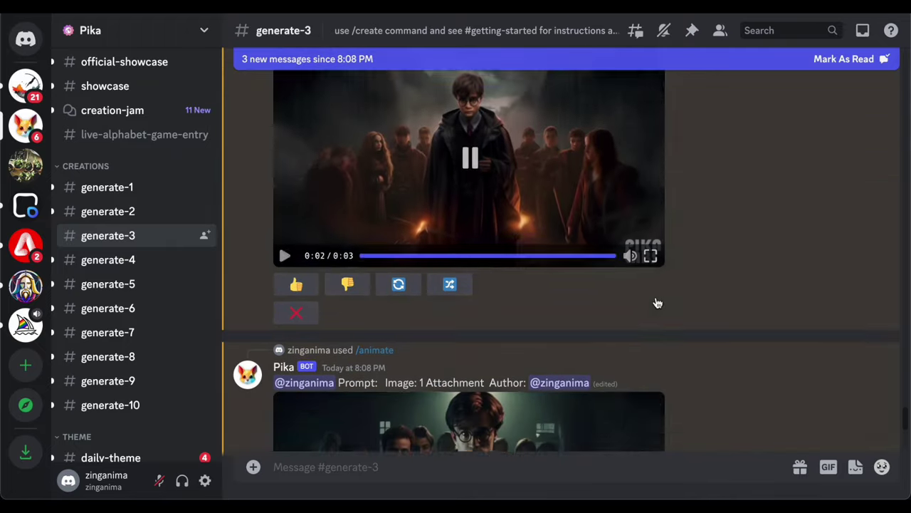
{"action": "scroll", "coordinate": [654, 301], "scroll_direction": "down", "scroll_amount": 5}
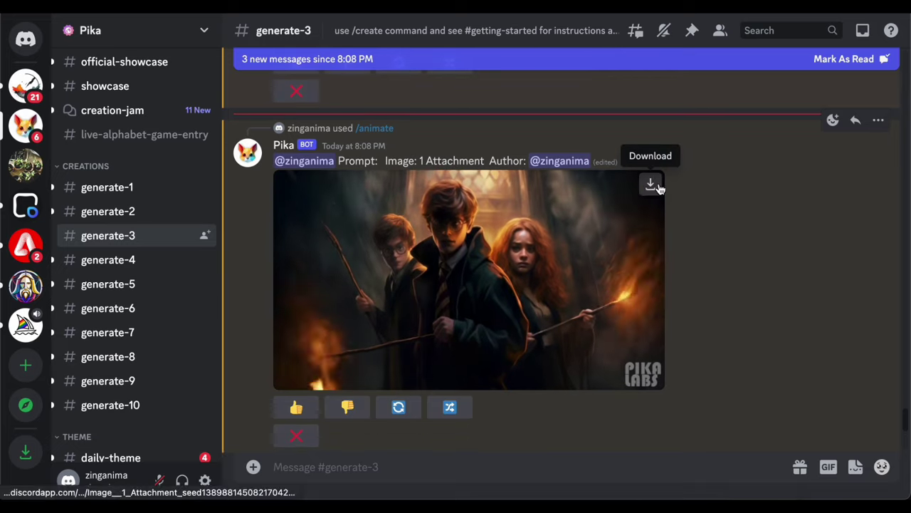
{"action": "scroll", "coordinate": [724, 277], "scroll_direction": "down", "scroll_amount": 5}
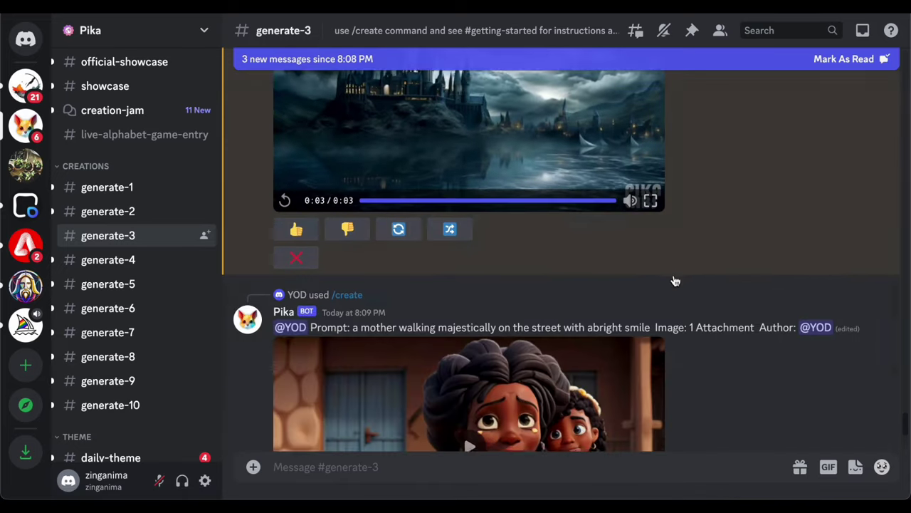
{"action": "scroll", "coordinate": [673, 279], "scroll_direction": "up", "scroll_amount": 3}
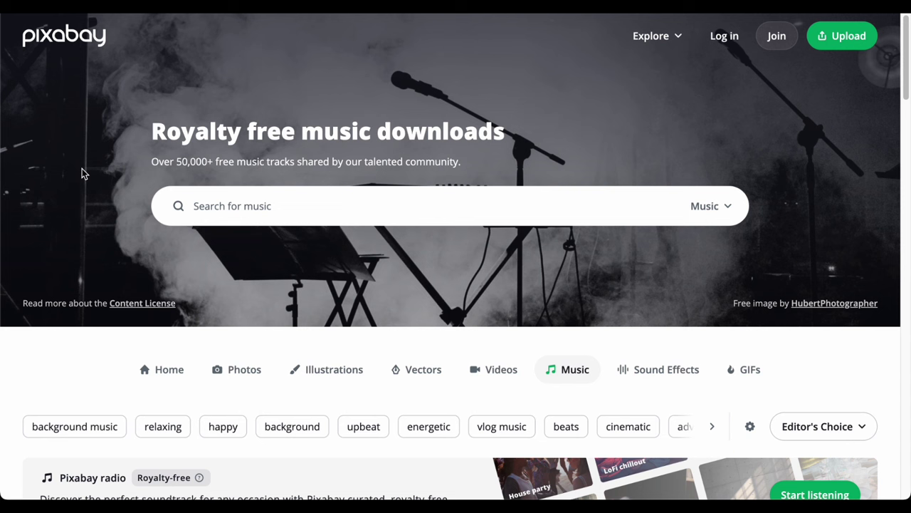
Step: Search Pixabay music for 'hogwarts', then change the search to 'dramatic'
{"action": "left_click", "coordinate": [385, 209]}
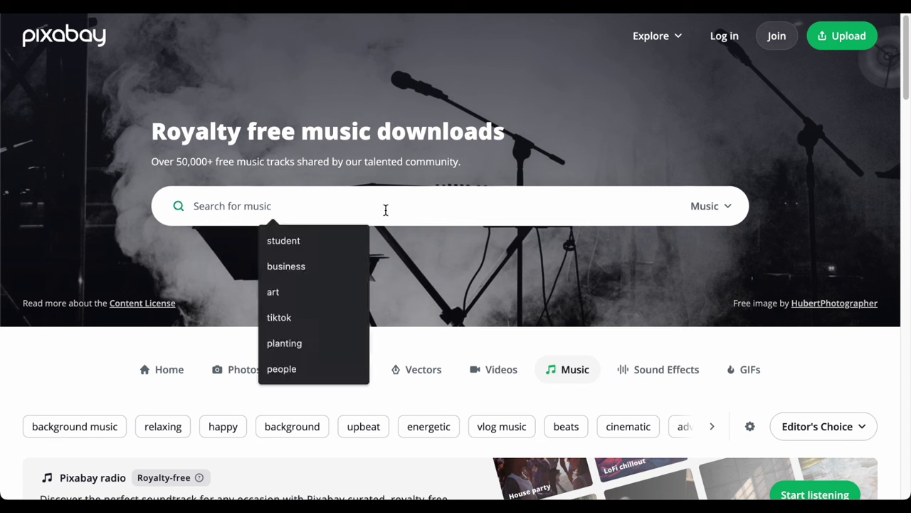
{"action": "type", "text": "hogwarts"}
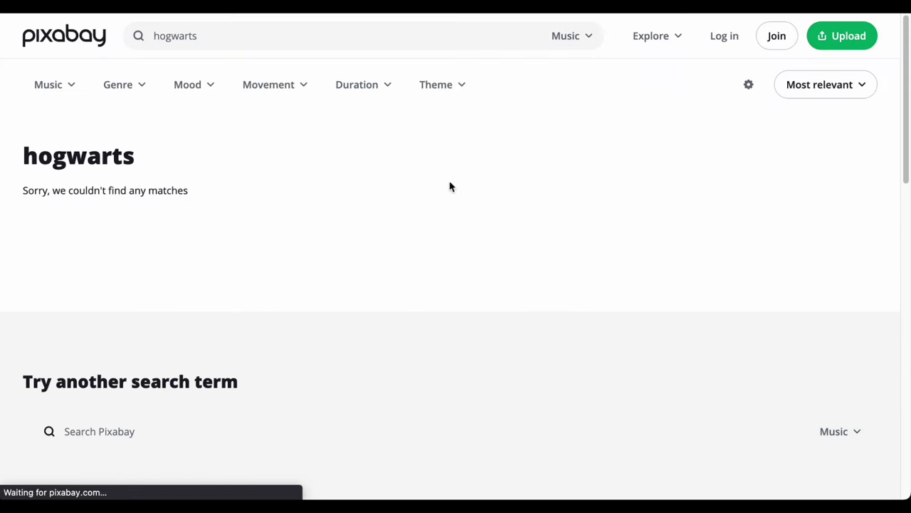
{"action": "left_click_drag", "start_coordinate": [234, 38], "coordinate": [103, 41]}
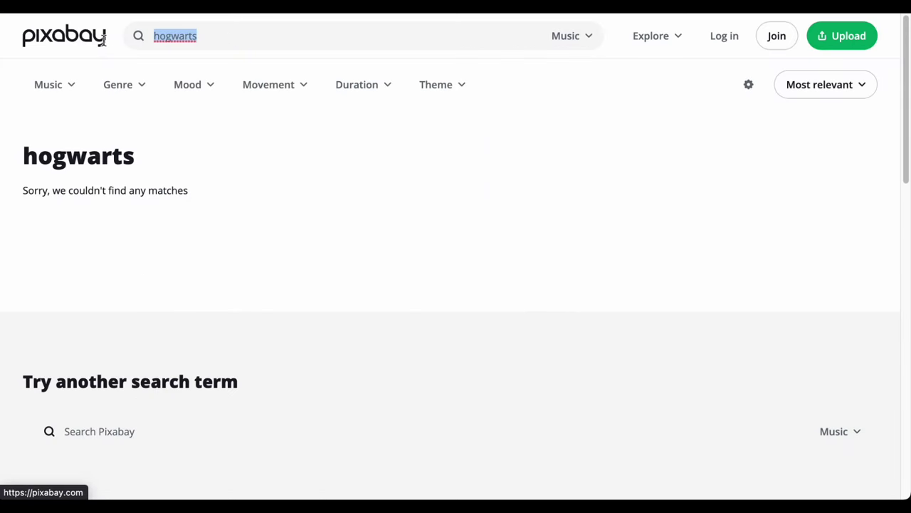
{"action": "left_click", "coordinate": [104, 43]}
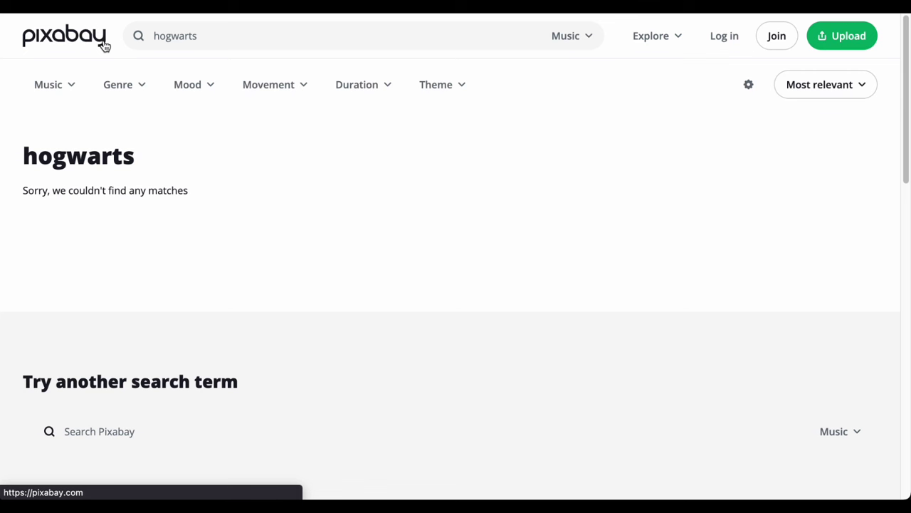
{"action": "left_click_drag", "start_coordinate": [224, 37], "coordinate": [118, 24]}
{"action": "type", "text": "dra"}
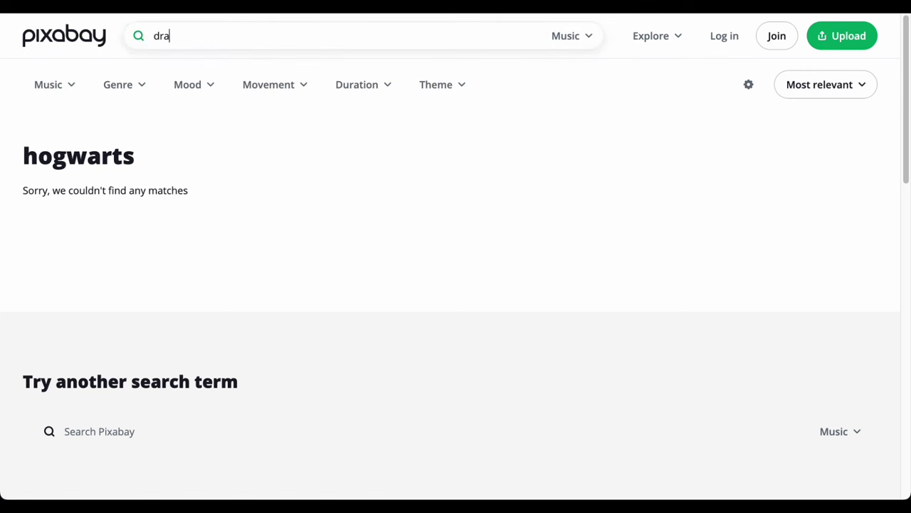
{"action": "type", "text": "matic"}
{"action": "key", "text": "Return"}
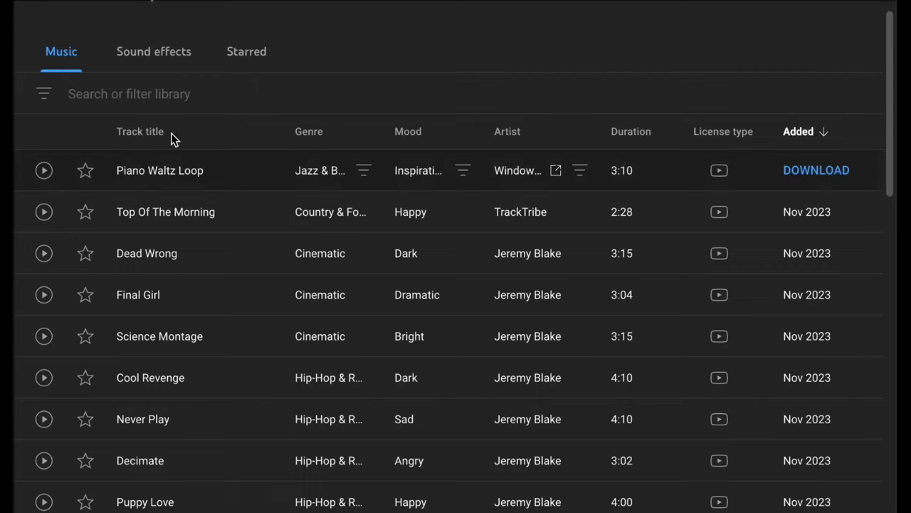
Step: Browse the dramatic track results and move on to the second results page
{"action": "scroll", "coordinate": [315, 203], "scroll_direction": "up", "scroll_amount": 2}
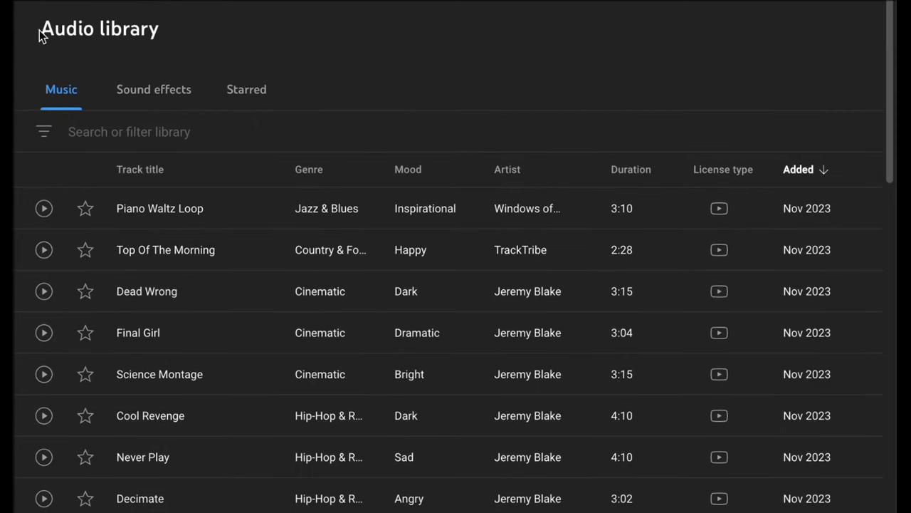
{"action": "left_click_drag", "start_coordinate": [39, 32], "coordinate": [210, 30]}
{"action": "left_click", "coordinate": [235, 61]}
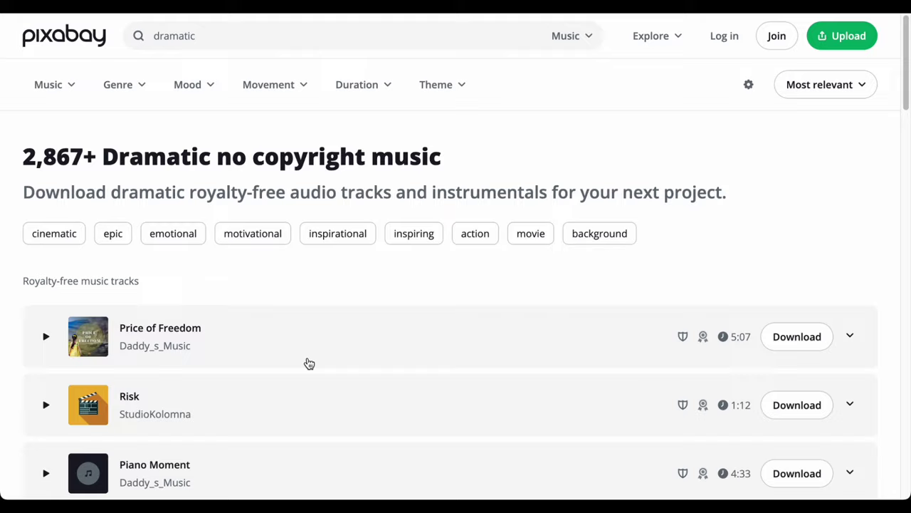
{"action": "scroll", "coordinate": [309, 364], "scroll_direction": "down", "scroll_amount": 6}
{"action": "scroll", "coordinate": [312, 360], "scroll_direction": "down", "scroll_amount": 2}
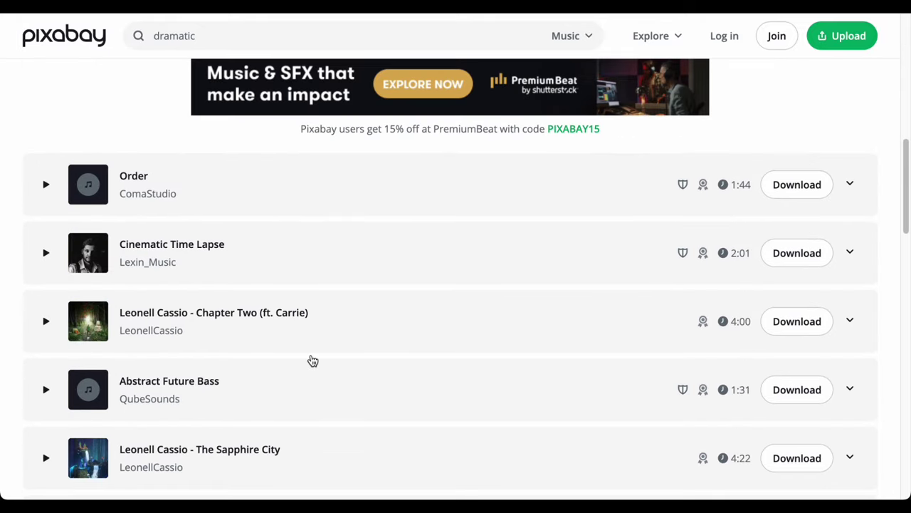
{"action": "scroll", "coordinate": [311, 360], "scroll_direction": "down", "scroll_amount": 4}
{"action": "scroll", "coordinate": [325, 254], "scroll_direction": "down", "scroll_amount": 4}
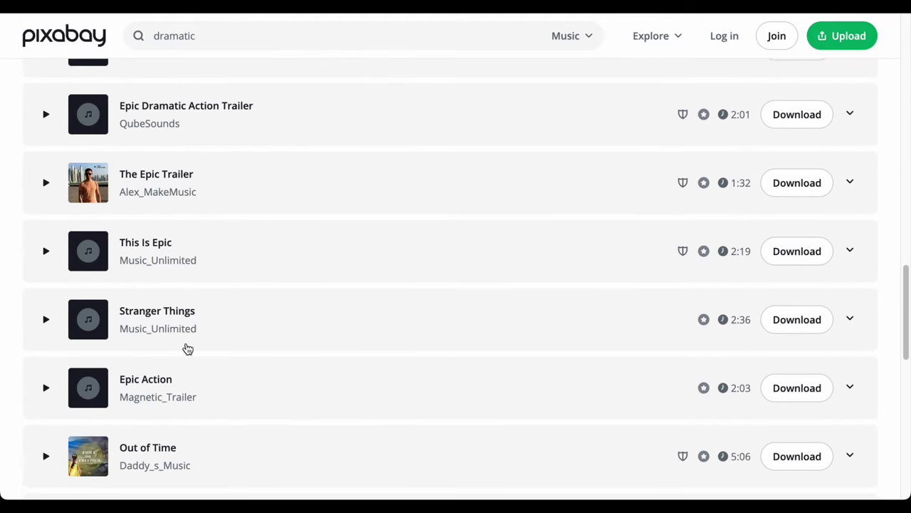
{"action": "scroll", "coordinate": [426, 279], "scroll_direction": "down", "scroll_amount": 4}
{"action": "left_click", "coordinate": [458, 298]}
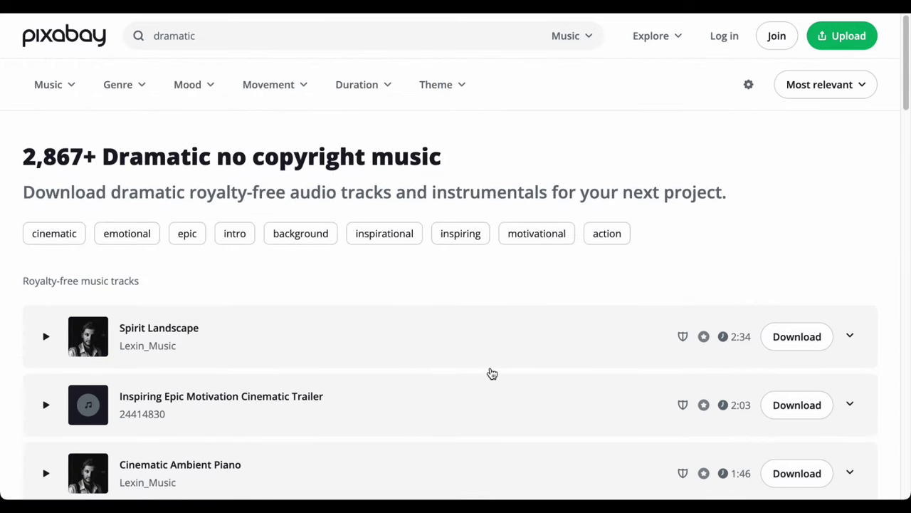
{"action": "scroll", "coordinate": [434, 306], "scroll_direction": "down", "scroll_amount": 4}
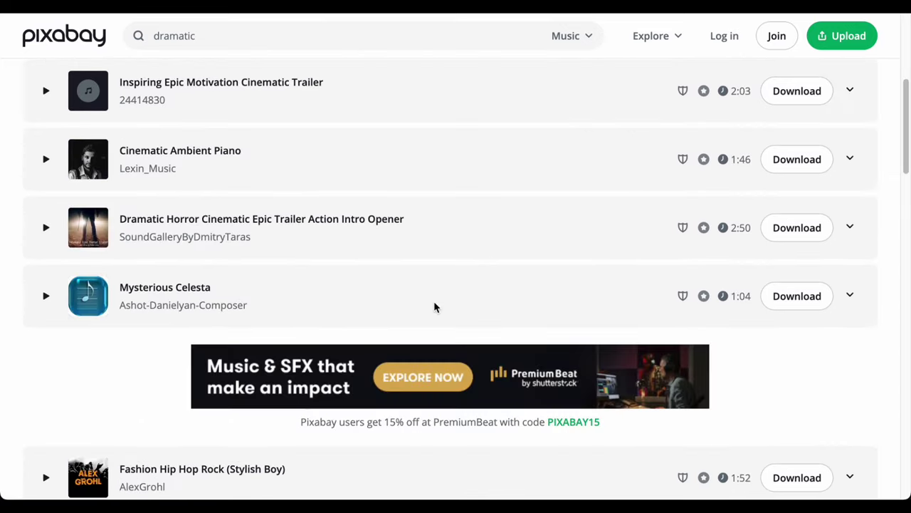
{"action": "scroll", "coordinate": [435, 307], "scroll_direction": "down", "scroll_amount": 4}
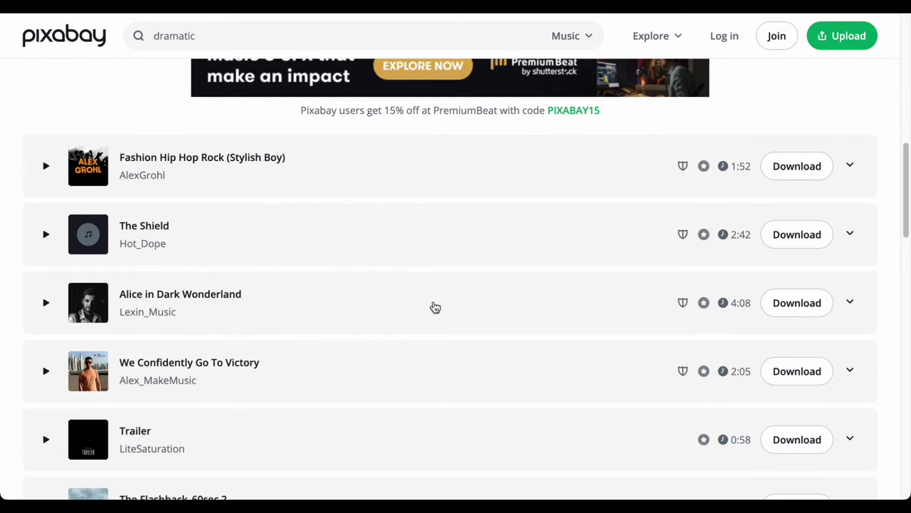
{"action": "scroll", "coordinate": [435, 306], "scroll_direction": "down", "scroll_amount": 2}
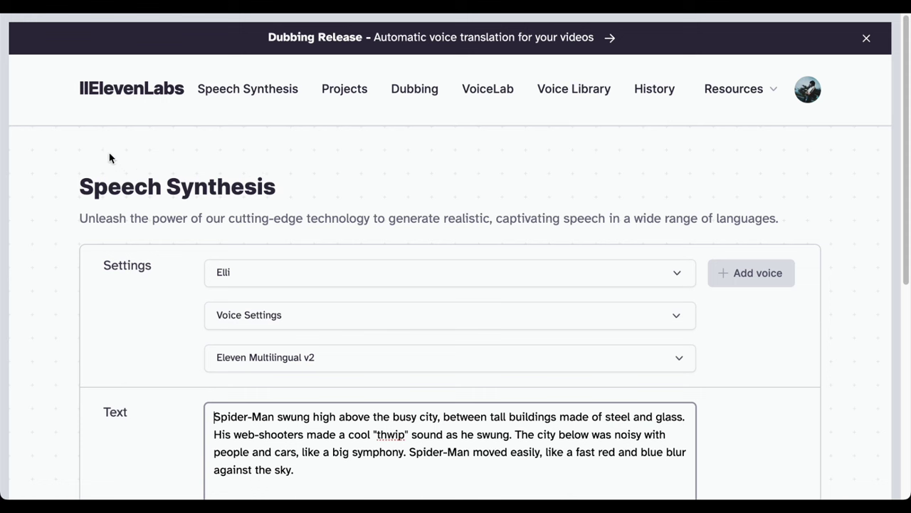
Step: Play a preview of the premade Antoni voice from the voice dropdown, then close the list
{"action": "left_click_drag", "start_coordinate": [71, 94], "coordinate": [204, 88]}
{"action": "left_click", "coordinate": [264, 179]}
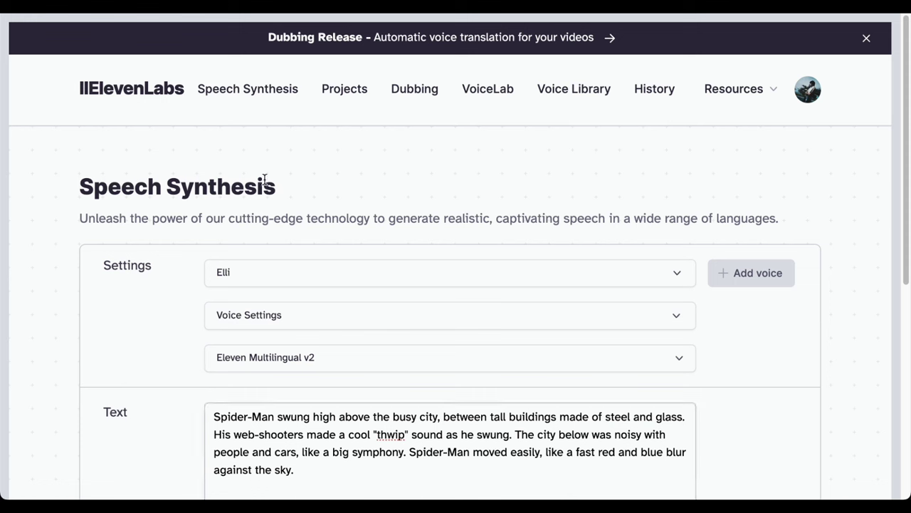
{"action": "left_click", "coordinate": [360, 275]}
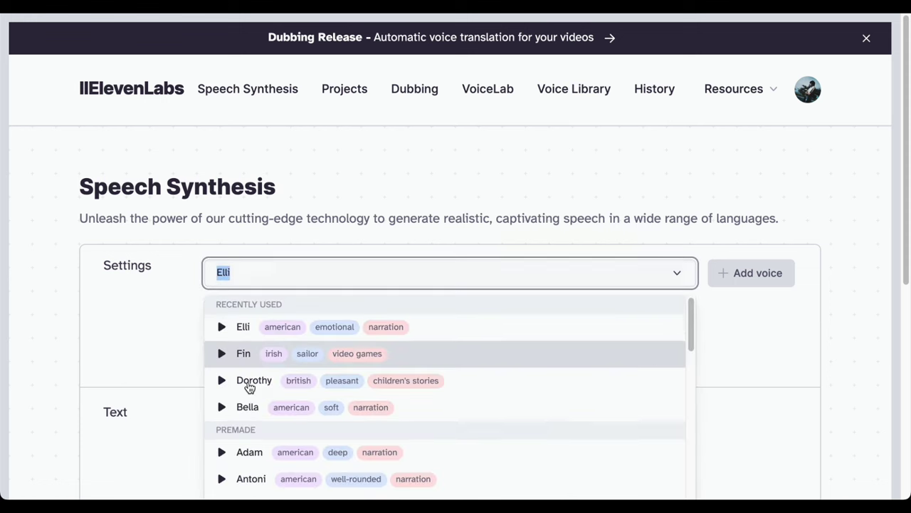
{"action": "scroll", "coordinate": [217, 371], "scroll_direction": "down", "scroll_amount": 2}
{"action": "left_click", "coordinate": [223, 348]}
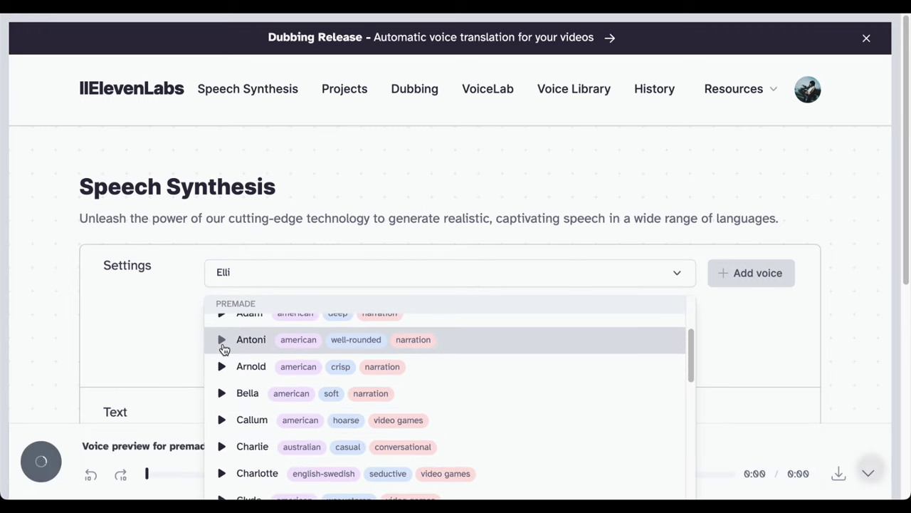
{"action": "left_click", "coordinate": [149, 340]}
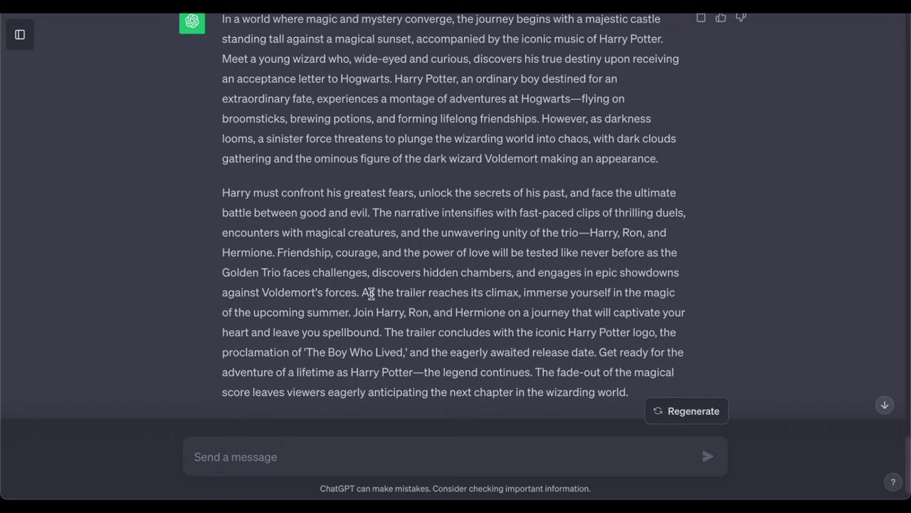
Step: Select and copy the trailer script from the first Narrator line to the closing fade-out line
{"action": "scroll", "coordinate": [372, 302], "scroll_direction": "down", "scroll_amount": 2}
{"action": "scroll", "coordinate": [372, 301], "scroll_direction": "up", "scroll_amount": 5}
{"action": "scroll", "coordinate": [373, 300], "scroll_direction": "up", "scroll_amount": 15}
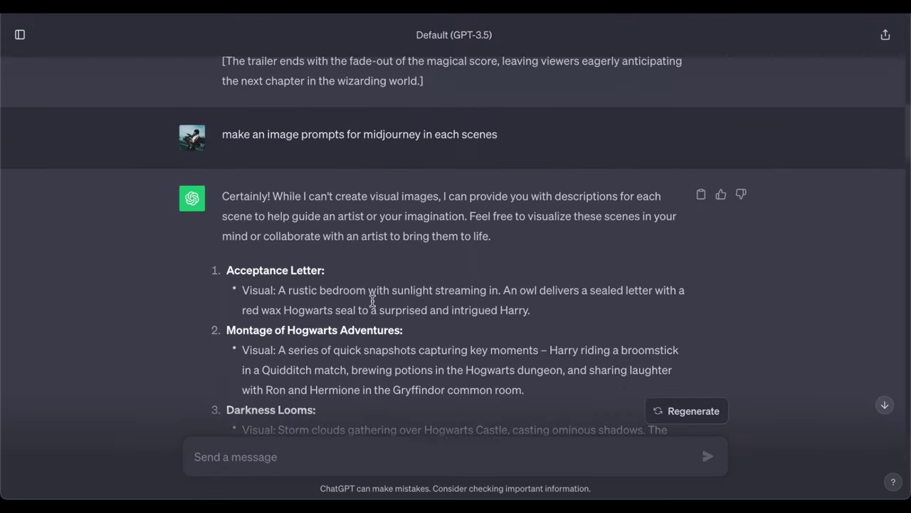
{"action": "scroll", "coordinate": [372, 300], "scroll_direction": "up", "scroll_amount": 4}
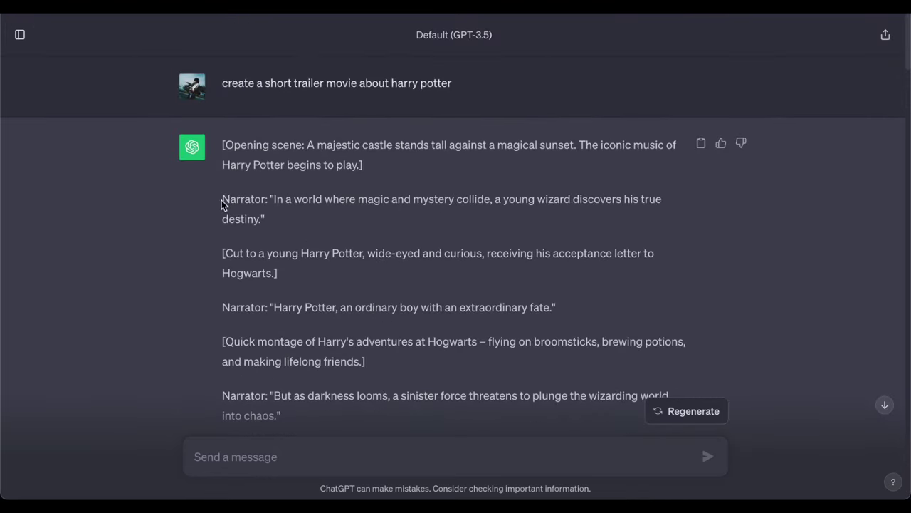
{"action": "left_click_drag", "start_coordinate": [221, 200], "coordinate": [410, 301]}
{"action": "scroll", "coordinate": [408, 301], "scroll_direction": "down", "scroll_amount": 10}
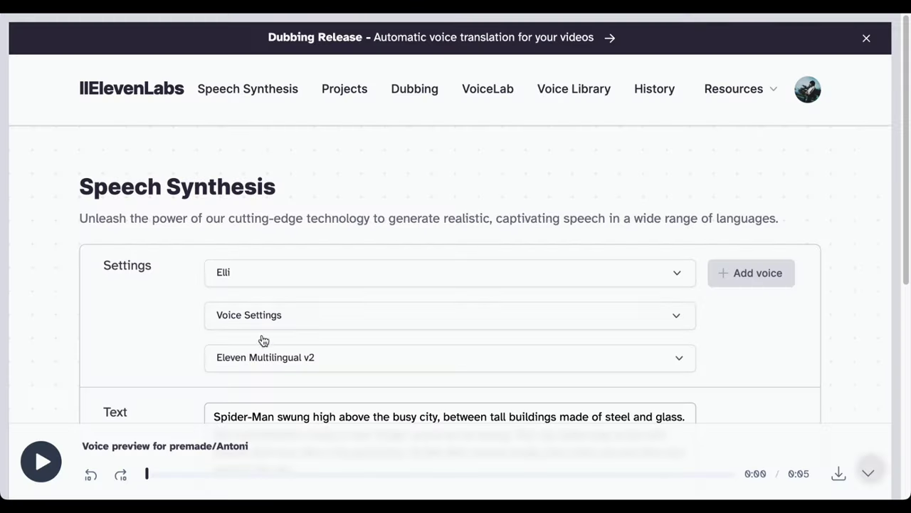
{"action": "scroll", "coordinate": [250, 416], "scroll_direction": "down", "scroll_amount": 5}
Step: Replace the old narration with the pasted trailer script and delete the first stage directions
{"action": "left_click_drag", "start_coordinate": [309, 308], "coordinate": [191, 71]}
{"action": "key", "text": "ctrl+v"}
{"action": "triple_click", "coordinate": [279, 139]}
{"action": "key", "text": "BackSpace"}
{"action": "scroll", "coordinate": [278, 161], "scroll_direction": "up", "scroll_amount": 1}
{"action": "left_click_drag", "start_coordinate": [262, 195], "coordinate": [198, 140]}
{"action": "key", "text": "BackSpace"}
{"action": "key", "text": "BackSpace"}
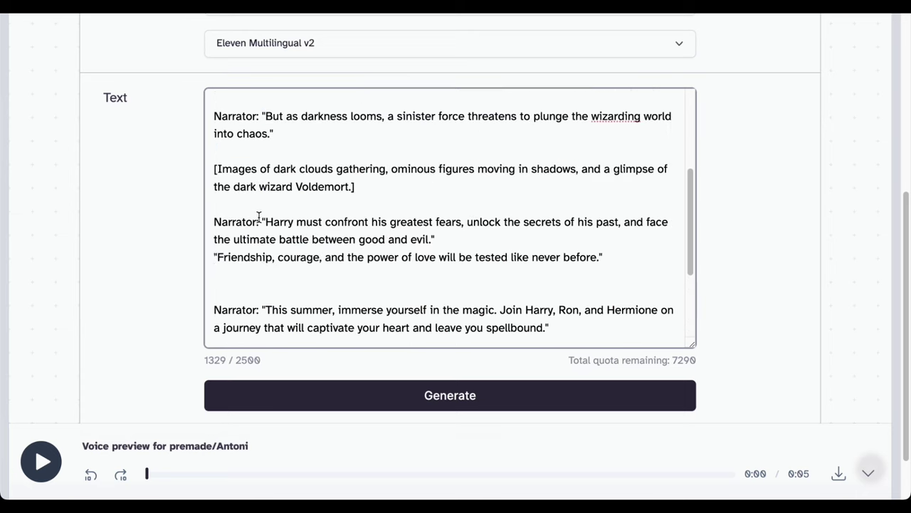
{"action": "left_click_drag", "start_coordinate": [262, 214], "coordinate": [201, 150]}
{"action": "key", "text": "BackSpace"}
{"action": "key", "text": "BackSpace"}
Step: Delete the remaining stage directions, Narrator labels and leftover text, leaving eight quoted lines
{"action": "left_click_drag", "start_coordinate": [262, 249], "coordinate": [194, 187]}
{"action": "key", "text": "BackSpace"}
{"action": "left_click_drag", "start_coordinate": [262, 161], "coordinate": [202, 100]}
{"action": "key", "text": "BackSpace"}
{"action": "left_click_drag", "start_coordinate": [262, 107], "coordinate": [204, 101]}
{"action": "key", "text": "BackSpace"}
{"action": "left_click_drag", "start_coordinate": [263, 249], "coordinate": [208, 214]}
{"action": "key", "text": "BackSpace"}
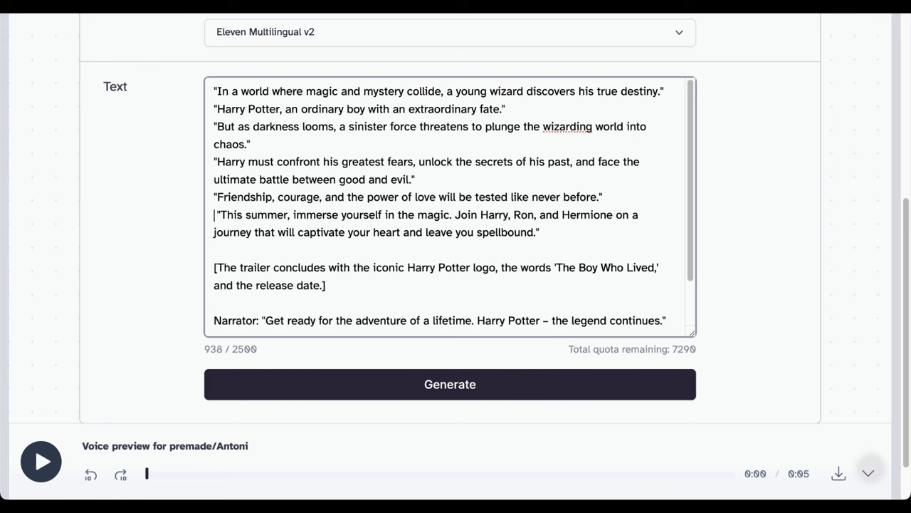
{"action": "left_click_drag", "start_coordinate": [257, 322], "coordinate": [296, 251]}
{"action": "key", "text": "BackSpace"}
{"action": "left_click_drag", "start_coordinate": [484, 283], "coordinate": [215, 249]}
{"action": "key", "text": "BackSpace"}
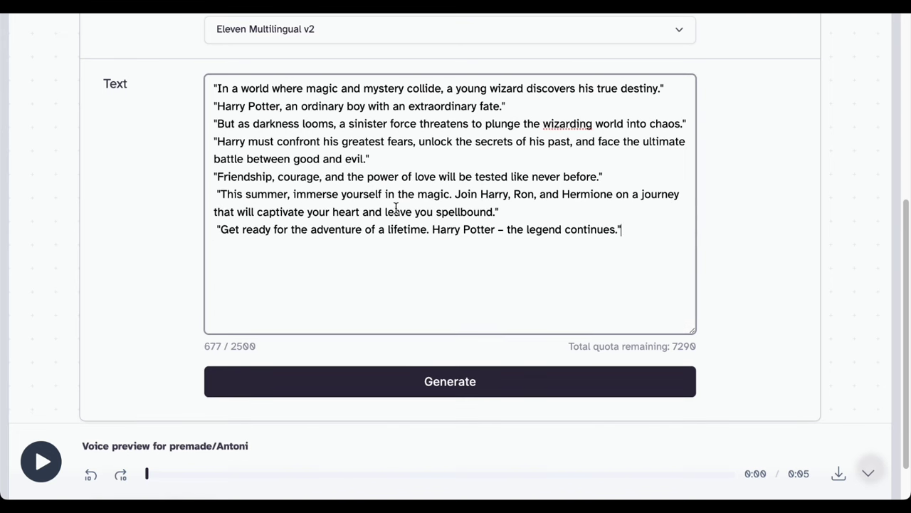
Step: Audition voices from Elli and Fin through Daniel, Dave and Ethan in the voice list
{"action": "scroll", "coordinate": [396, 208], "scroll_direction": "up", "scroll_amount": 5}
{"action": "left_click", "coordinate": [228, 272]}
{"action": "left_click", "coordinate": [222, 328]}
{"action": "left_click", "coordinate": [221, 355]}
{"action": "scroll", "coordinate": [228, 374], "scroll_direction": "down", "scroll_amount": 1}
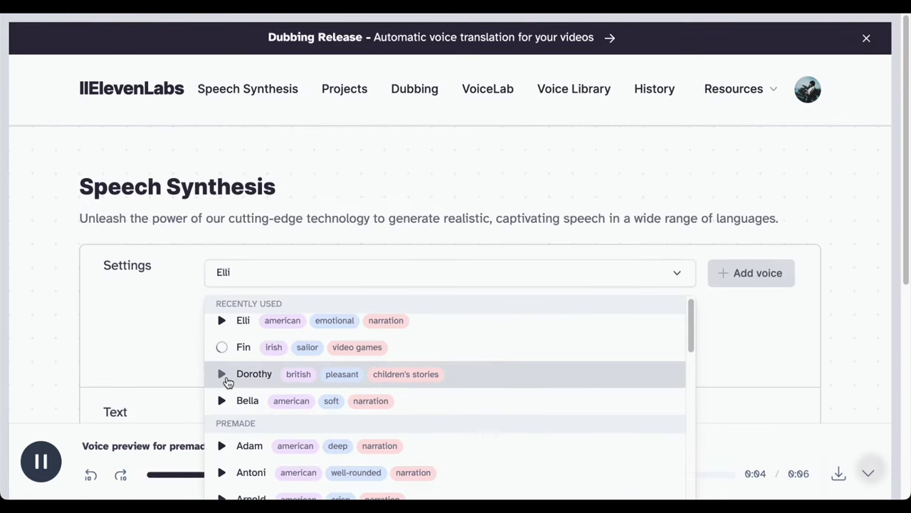
{"action": "left_click", "coordinate": [223, 374]}
{"action": "scroll", "coordinate": [233, 399], "scroll_direction": "down", "scroll_amount": 1}
{"action": "left_click", "coordinate": [222, 396]}
{"action": "scroll", "coordinate": [220, 393], "scroll_direction": "down", "scroll_amount": 1}
{"action": "left_click", "coordinate": [222, 420]}
{"action": "scroll", "coordinate": [803, 361], "scroll_direction": "down", "scroll_amount": 2}
{"action": "left_click", "coordinate": [218, 348]}
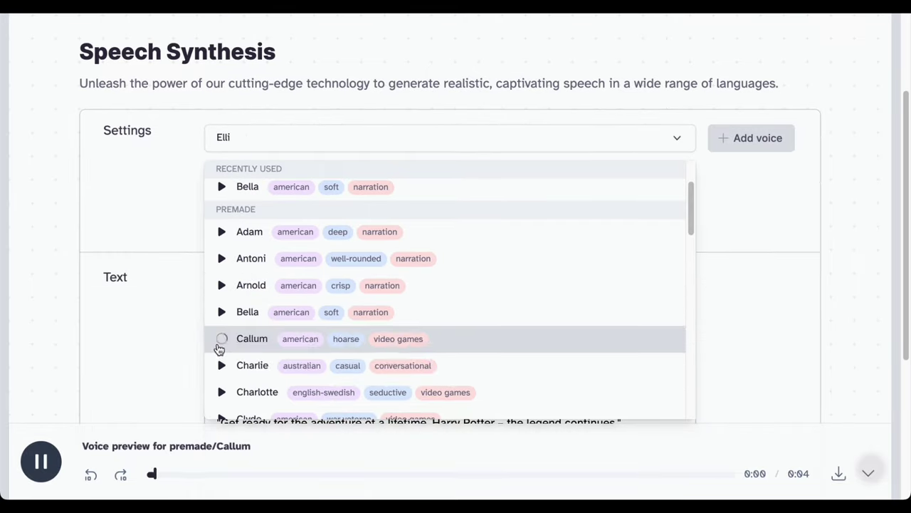
{"action": "left_click", "coordinate": [221, 364]}
{"action": "scroll", "coordinate": [351, 294], "scroll_direction": "down", "scroll_amount": 1}
{"action": "left_click", "coordinate": [220, 352]}
{"action": "scroll", "coordinate": [223, 365], "scroll_direction": "down", "scroll_amount": 1}
{"action": "left_click", "coordinate": [222, 335]}
{"action": "left_click", "coordinate": [226, 335]}
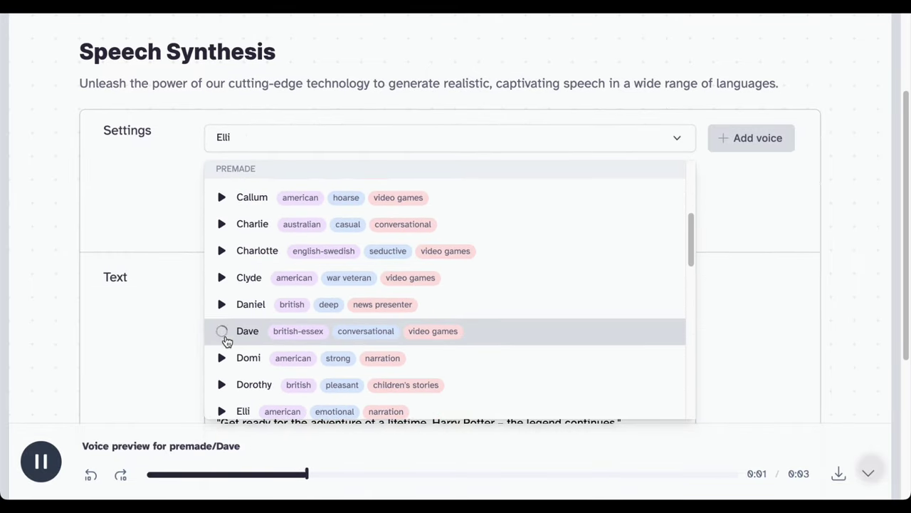
{"action": "scroll", "coordinate": [228, 339], "scroll_direction": "down", "scroll_amount": 1}
{"action": "left_click", "coordinate": [225, 326]}
Step: Audition more voices, including Patrick, Michael, Sam, Josh and Harry, and replay Daniel
{"action": "scroll", "coordinate": [224, 320], "scroll_direction": "down", "scroll_amount": 1}
{"action": "left_click", "coordinate": [221, 333]}
{"action": "left_click", "coordinate": [250, 142]}
{"action": "scroll", "coordinate": [230, 405], "scroll_direction": "down", "scroll_amount": 10}
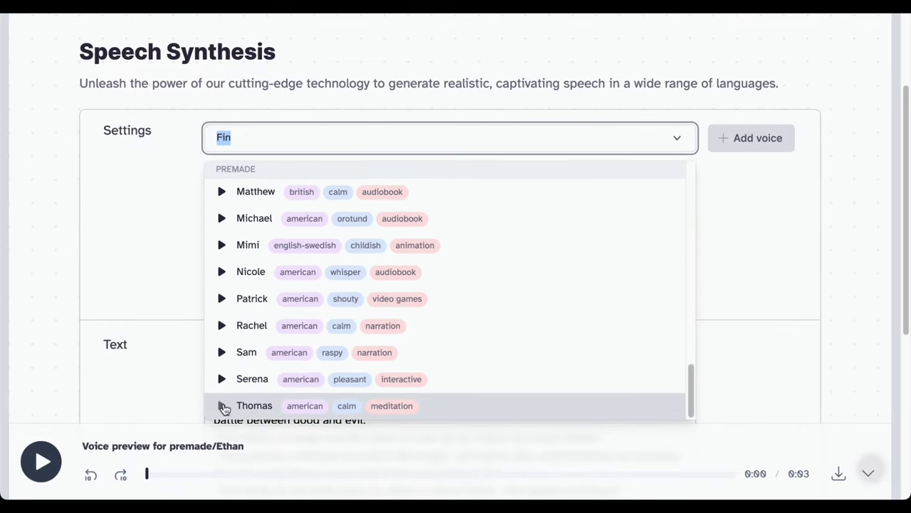
{"action": "left_click", "coordinate": [222, 299]}
{"action": "left_click", "coordinate": [220, 218]}
{"action": "left_click", "coordinate": [221, 192]}
{"action": "scroll", "coordinate": [213, 294], "scroll_direction": "down", "scroll_amount": 2}
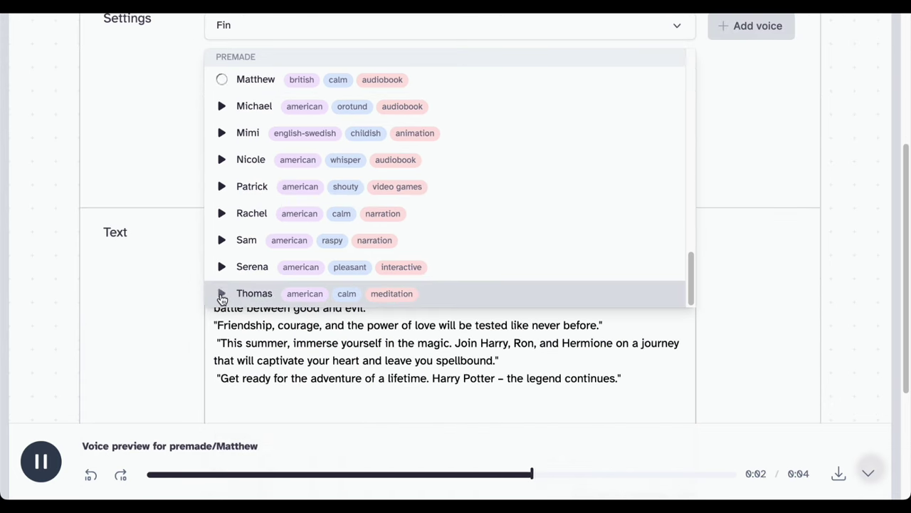
{"action": "left_click", "coordinate": [221, 240]}
{"action": "left_click", "coordinate": [222, 186]}
{"action": "scroll", "coordinate": [224, 142], "scroll_direction": "up", "scroll_amount": 2}
{"action": "left_click", "coordinate": [222, 134]}
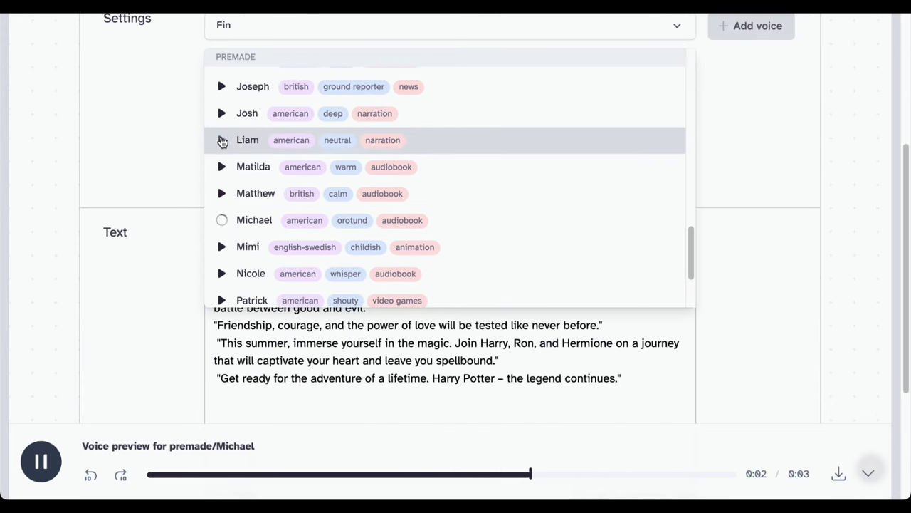
{"action": "left_click", "coordinate": [222, 140]}
{"action": "left_click", "coordinate": [223, 116]}
{"action": "scroll", "coordinate": [223, 115], "scroll_direction": "up", "scroll_amount": 1}
{"action": "left_click", "coordinate": [221, 112]}
{"action": "scroll", "coordinate": [221, 113], "scroll_direction": "up", "scroll_amount": 1}
{"action": "left_click", "coordinate": [221, 113]}
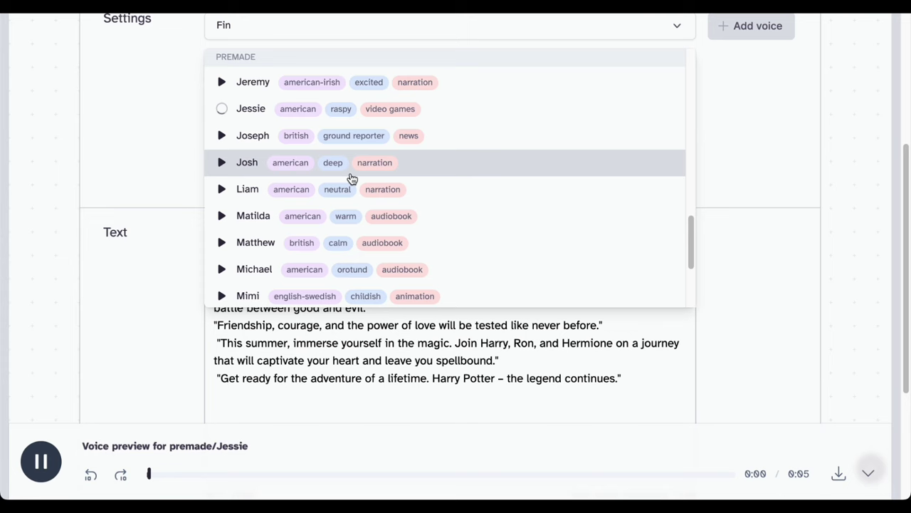
{"action": "scroll", "coordinate": [222, 114], "scroll_direction": "up", "scroll_amount": 1}
{"action": "scroll", "coordinate": [224, 116], "scroll_direction": "up", "scroll_amount": 1}
{"action": "left_click", "coordinate": [222, 131]}
{"action": "left_click", "coordinate": [220, 102]}
{"action": "scroll", "coordinate": [378, 232], "scroll_direction": "up", "scroll_amount": 2}
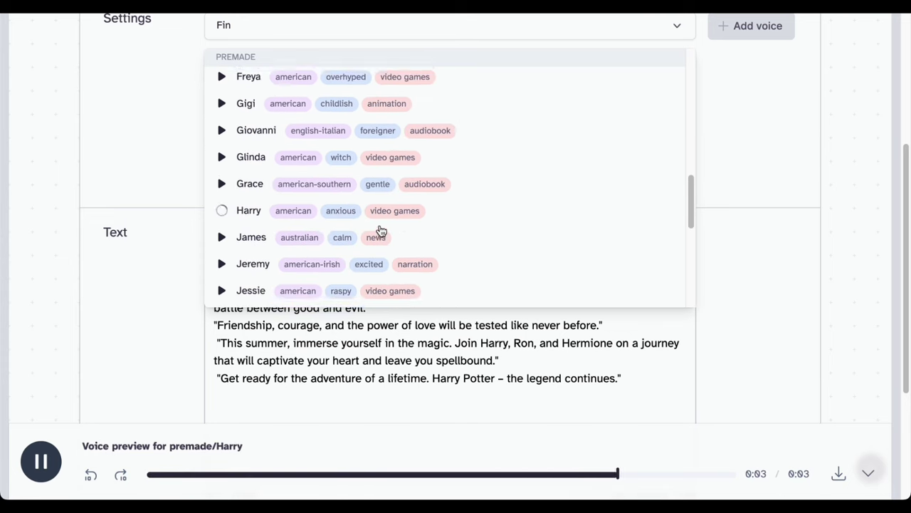
{"action": "scroll", "coordinate": [378, 233], "scroll_direction": "up", "scroll_amount": 2}
{"action": "left_click", "coordinate": [221, 149]}
{"action": "scroll", "coordinate": [365, 216], "scroll_direction": "up", "scroll_amount": 1}
{"action": "left_click", "coordinate": [221, 152]}
{"action": "scroll", "coordinate": [335, 187], "scroll_direction": "up", "scroll_amount": 3}
{"action": "left_click", "coordinate": [224, 205]}
{"action": "left_click", "coordinate": [222, 175]}
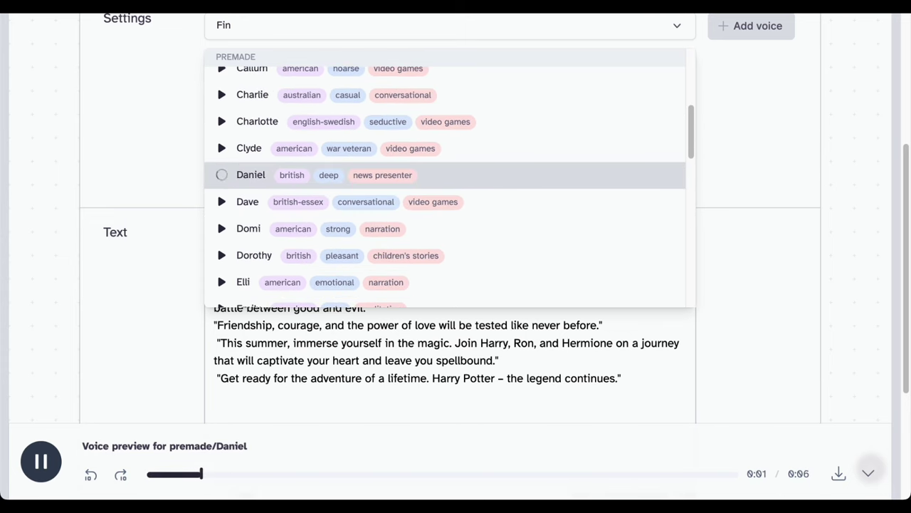
Step: Generate the voiceover with the Daniel voice on the Eleven Multilingual v1 model
{"action": "left_click", "coordinate": [382, 182]}
{"action": "left_click", "coordinate": [413, 158]}
{"action": "left_click", "coordinate": [406, 386]}
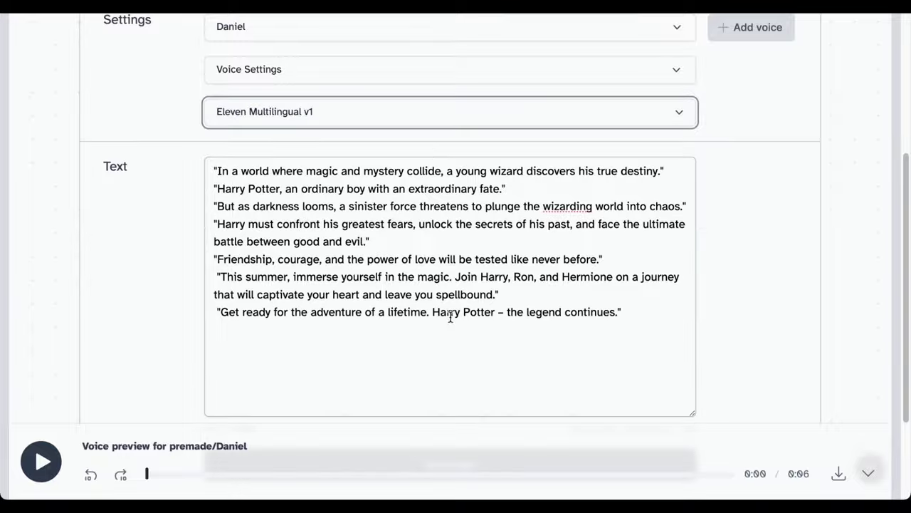
{"action": "scroll", "coordinate": [462, 324], "scroll_direction": "down", "scroll_amount": 2}
{"action": "left_click", "coordinate": [470, 328]}
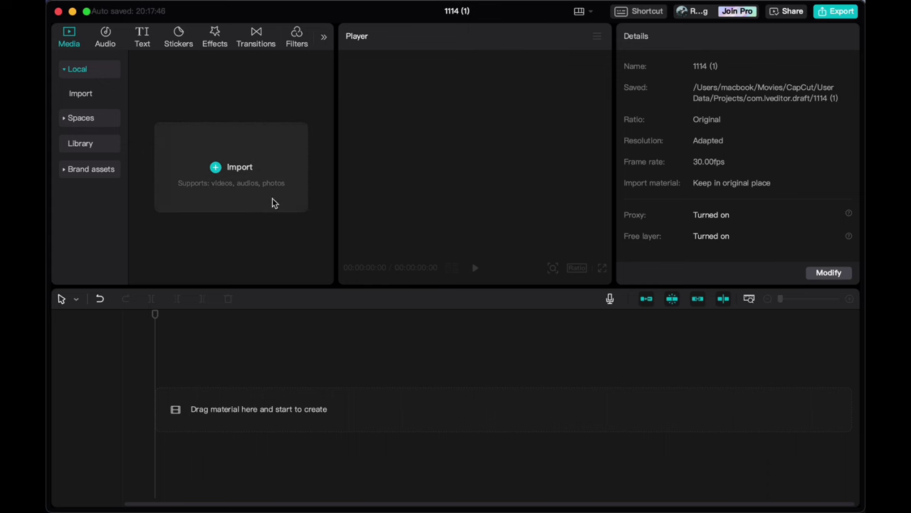
Step: Open the Media tab's import file picker on the Downloads folder
{"action": "left_click", "coordinate": [213, 166]}
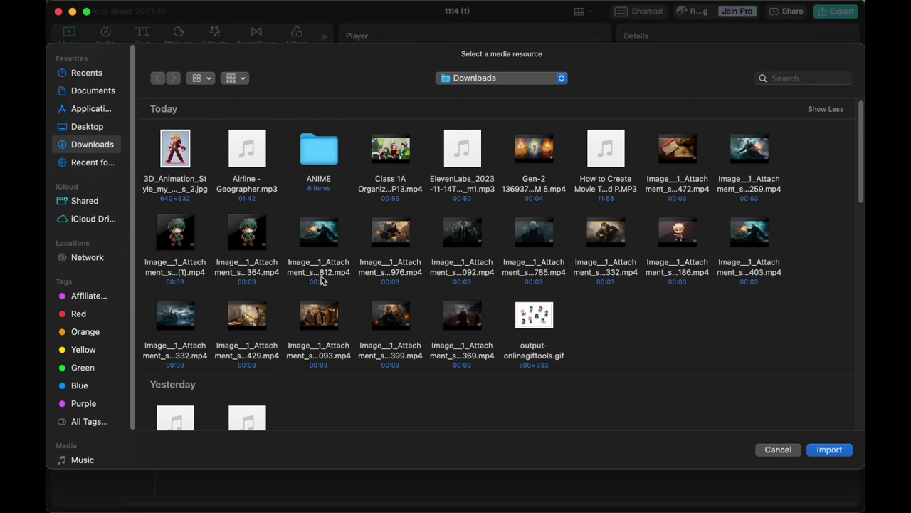
Step: Select the ElevenLabs voiceover mp3 and clips ending 472, 259, 403, 332, 785, 092
{"action": "left_click", "coordinate": [462, 188]}
{"action": "left_click", "coordinate": [687, 189], "text": "super"}
{"action": "left_click", "coordinate": [746, 188], "text": "super"}
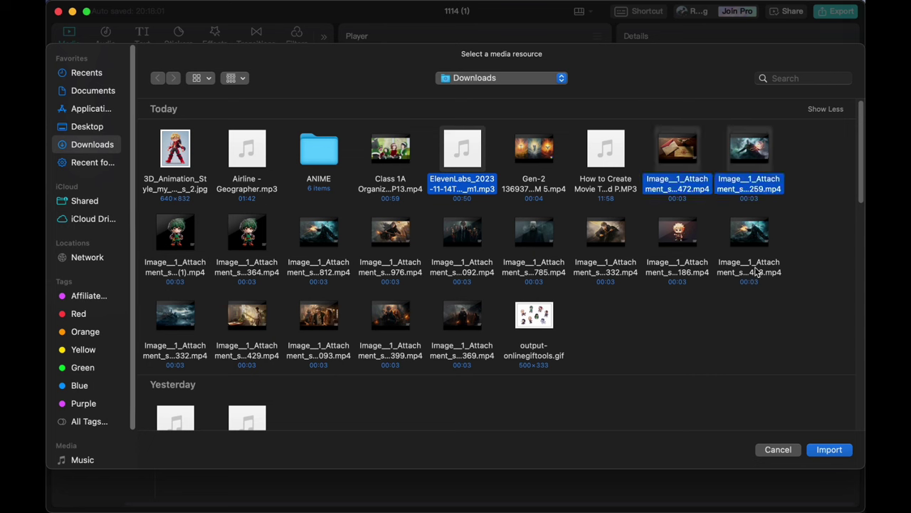
{"action": "left_click", "coordinate": [756, 270], "text": "super"}
{"action": "left_click", "coordinate": [609, 271], "text": "super"}
{"action": "left_click", "coordinate": [539, 267], "text": "super"}
{"action": "left_click", "coordinate": [465, 266], "text": "super"}
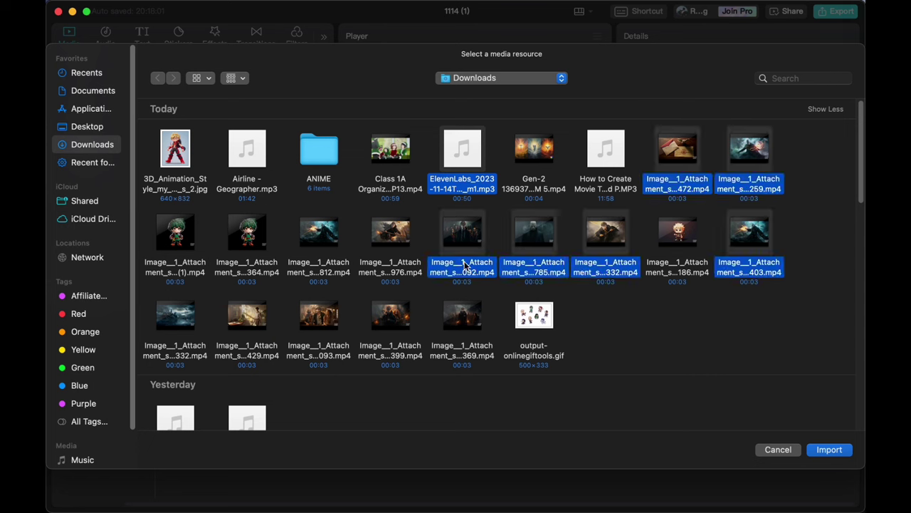
Step: Add clips ending 369, 399, 976, 812, 429, 093 and 332, then import everything
{"action": "left_click", "coordinate": [469, 349], "text": "super"}
{"action": "left_click", "coordinate": [392, 350], "text": "super"}
{"action": "left_click", "coordinate": [385, 265], "text": "super"}
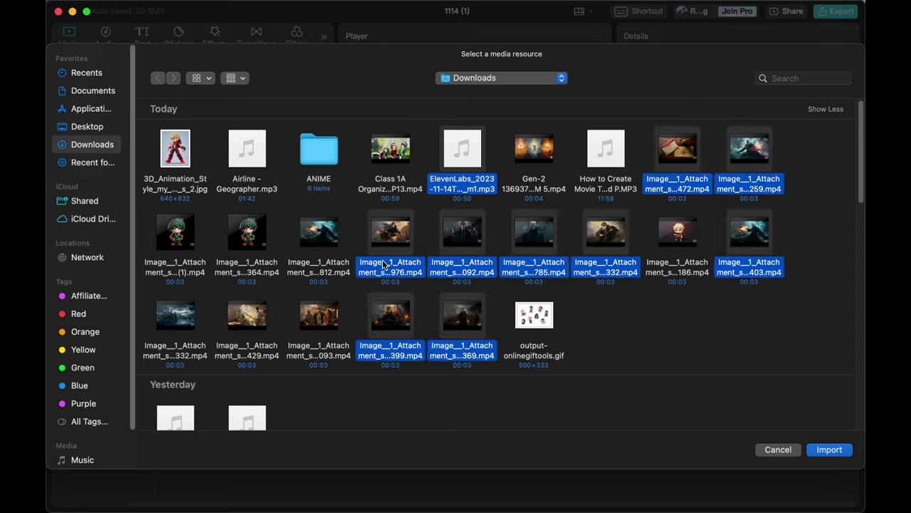
{"action": "left_click", "coordinate": [324, 267], "text": "super"}
{"action": "left_click", "coordinate": [264, 352], "text": "super"}
{"action": "left_click", "coordinate": [296, 358], "text": "super"}
{"action": "left_click", "coordinate": [191, 350], "text": "super"}
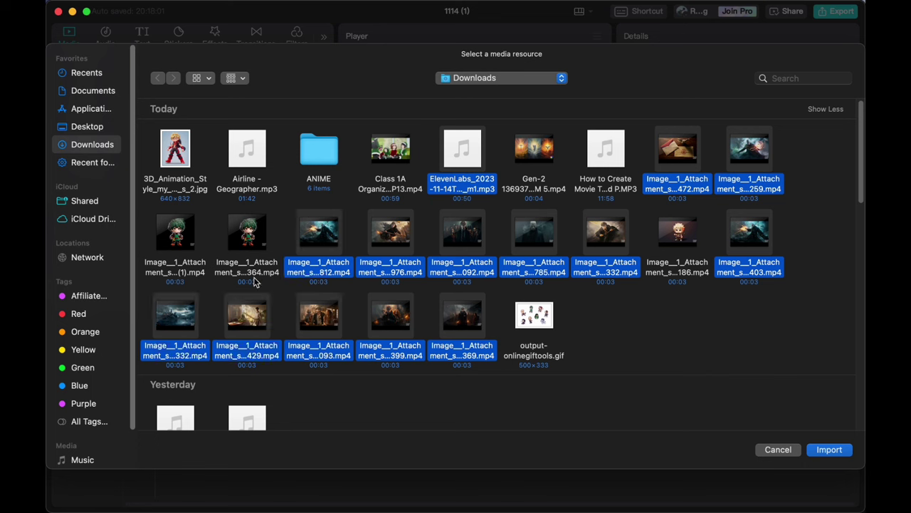
{"action": "left_click", "coordinate": [826, 449]}
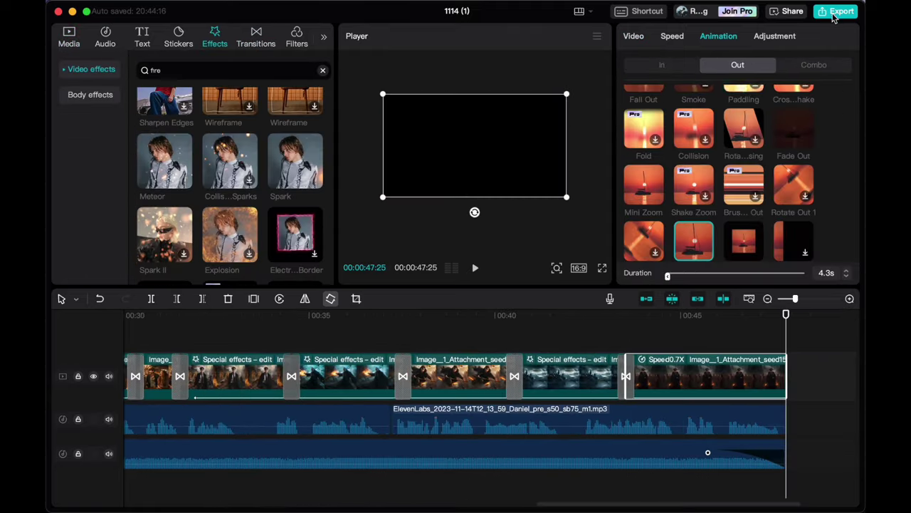
Step: Set the export frame rate to 30fps after trying 60fps
{"action": "left_click", "coordinate": [837, 12]}
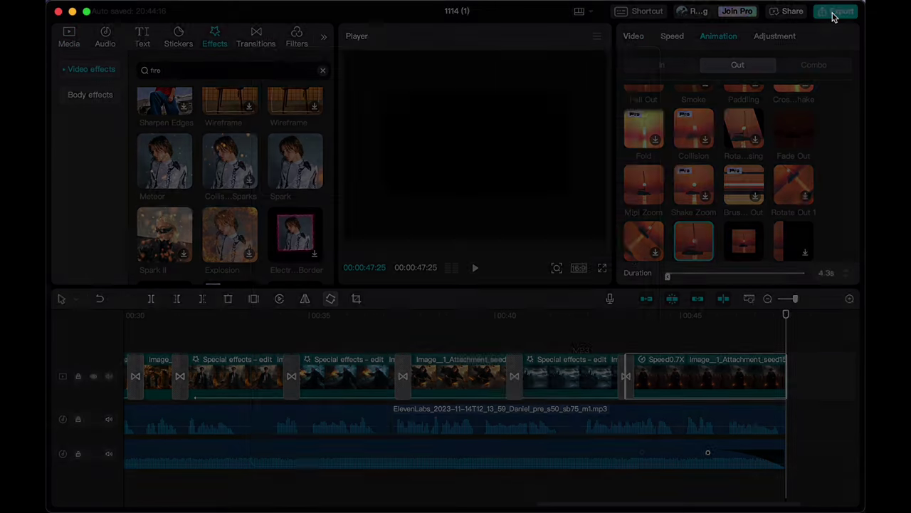
{"action": "left_click", "coordinate": [596, 265]}
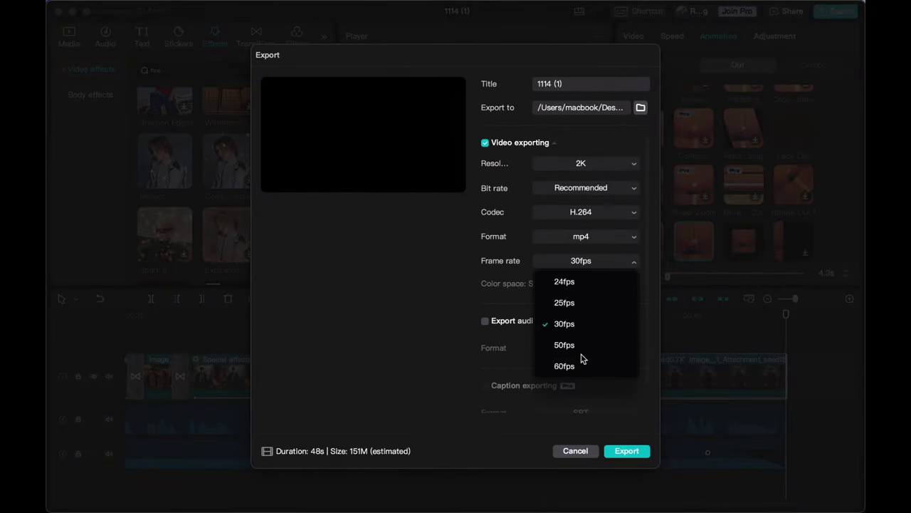
{"action": "left_click", "coordinate": [571, 366]}
{"action": "left_click", "coordinate": [582, 263]}
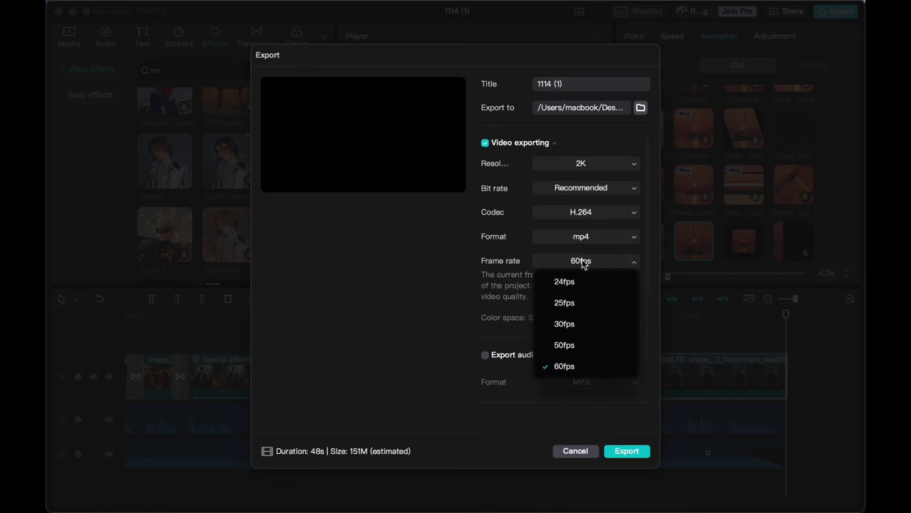
{"action": "left_click", "coordinate": [584, 328]}
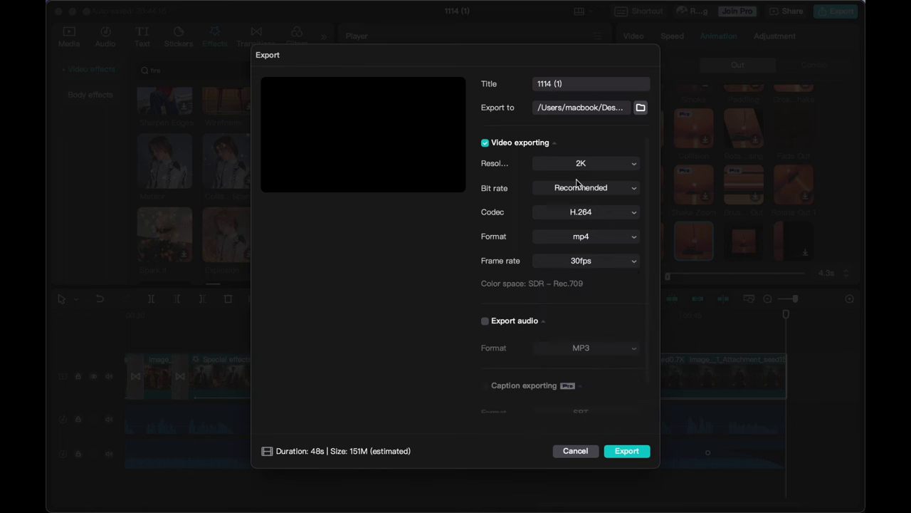
Step: Set the export resolution to 1080P and change the title to 'harry potter'
{"action": "left_click", "coordinate": [598, 165]}
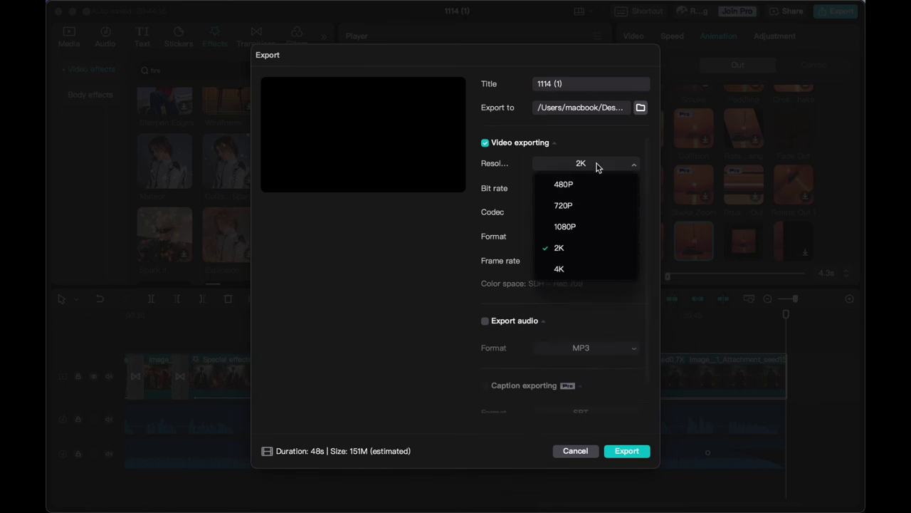
{"action": "left_click", "coordinate": [566, 227]}
{"action": "left_click", "coordinate": [583, 164]}
{"action": "left_click", "coordinate": [574, 271]}
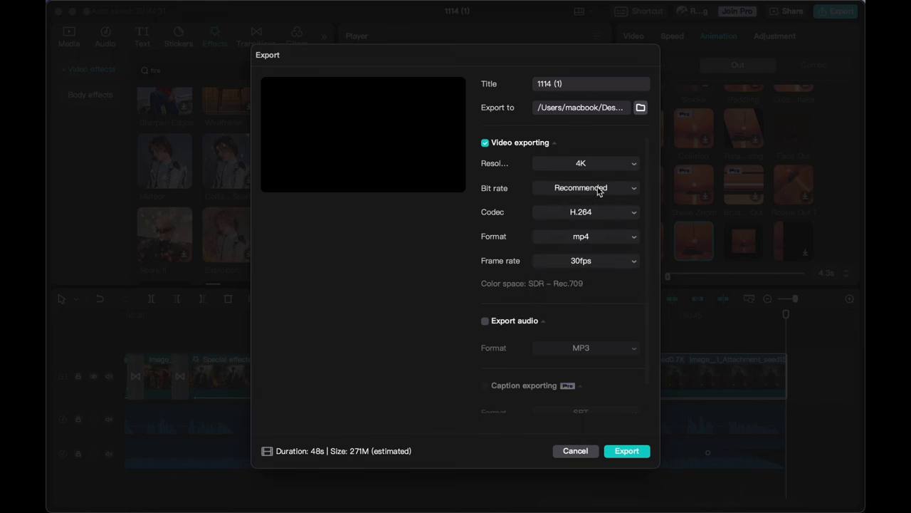
{"action": "left_click", "coordinate": [593, 167]}
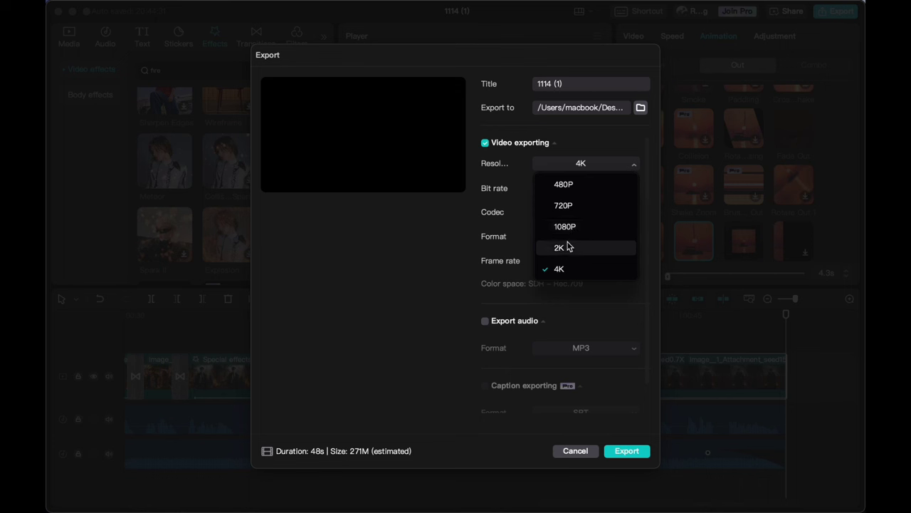
{"action": "left_click", "coordinate": [566, 227]}
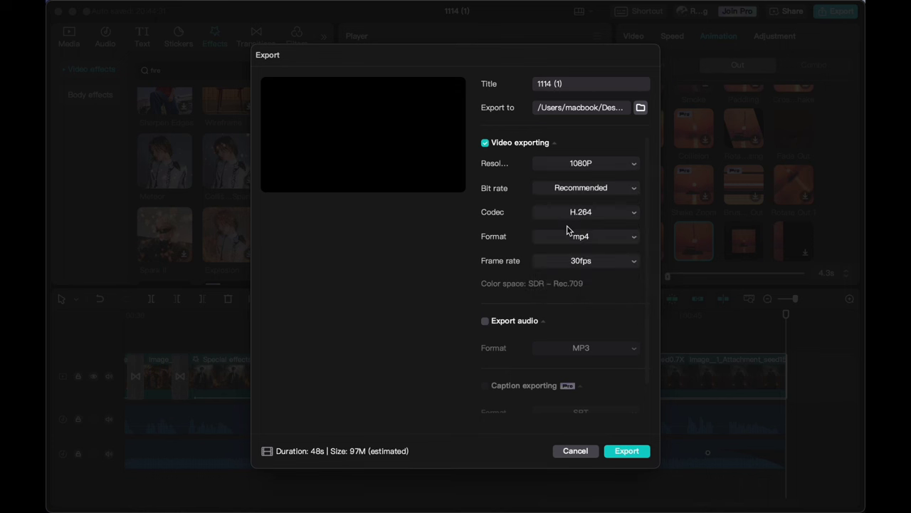
{"action": "left_click_drag", "start_coordinate": [572, 85], "coordinate": [512, 85]}
{"action": "type", "text": "harry potter"}
Step: Start exporting the 'harry potter' trailer as a 1080P, 30fps mp4
{"action": "left_click", "coordinate": [627, 453]}
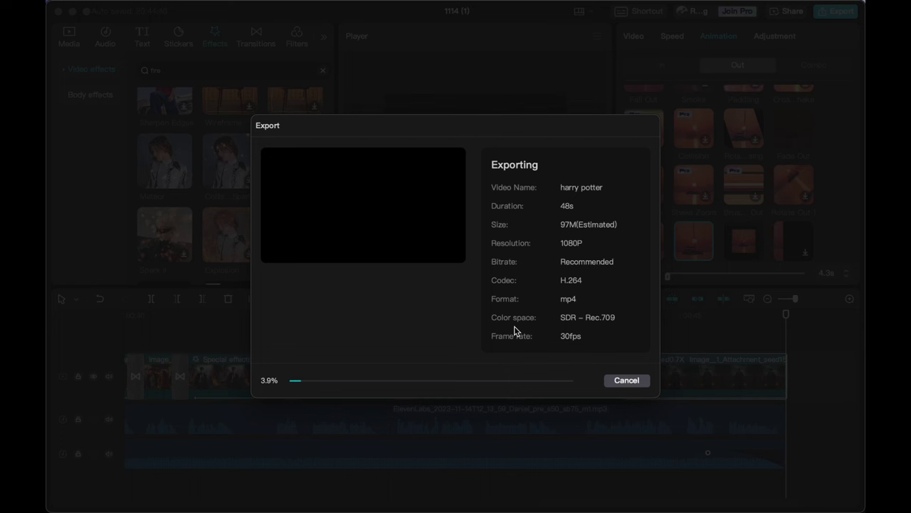